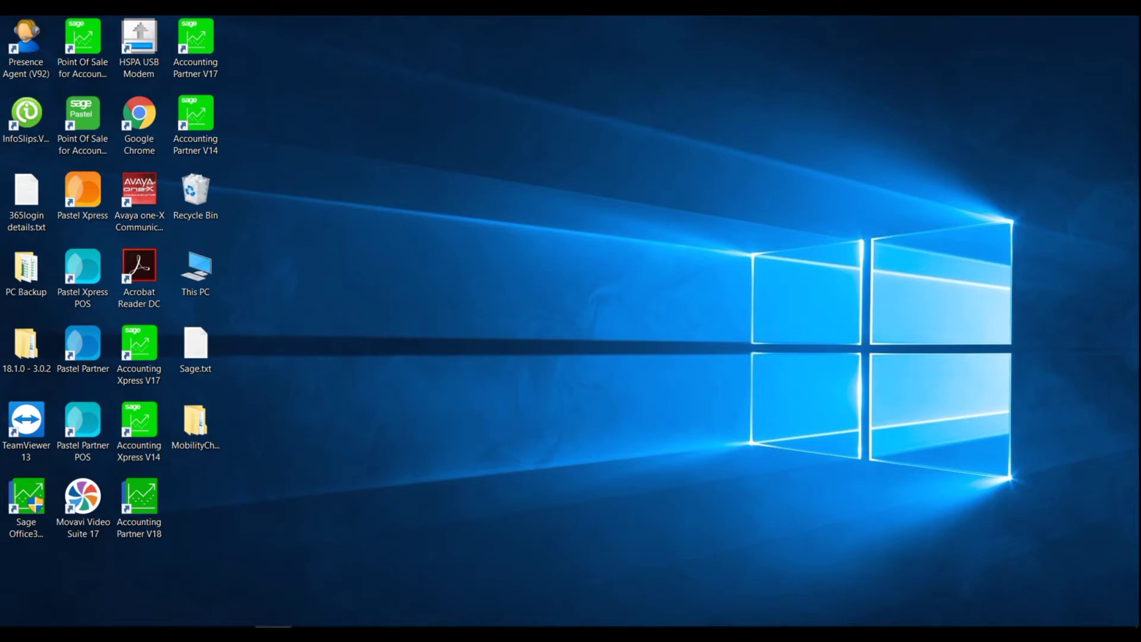
- Launch Sage Pastel Partner for company NEWCO18 and open the Process menu
click(274, 626)
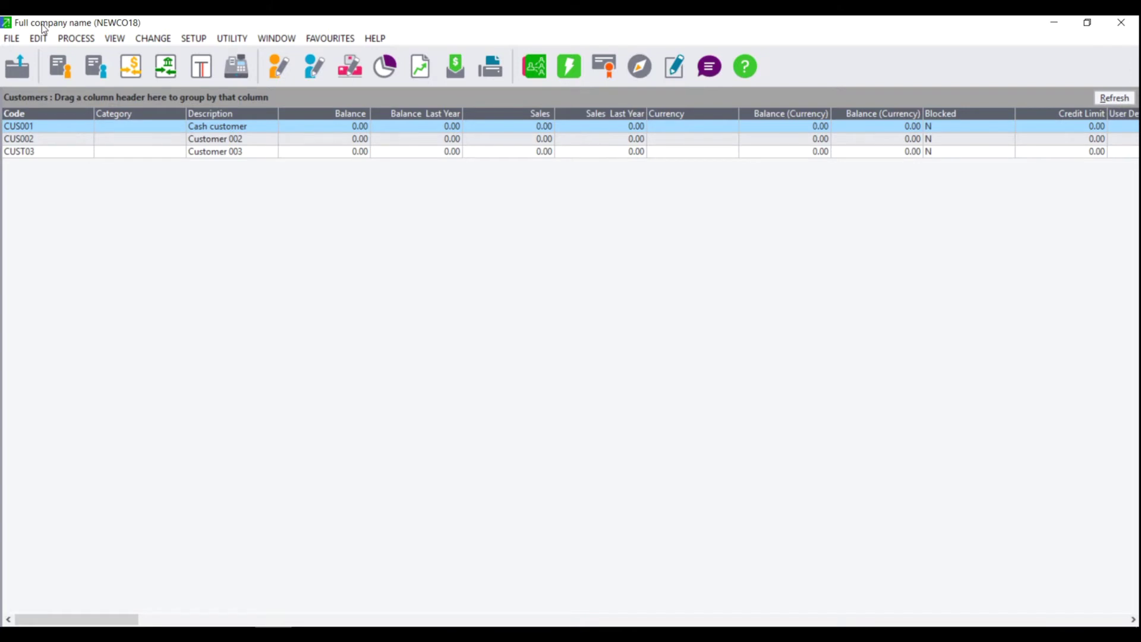
click(76, 38)
- Start a Tax Invoice INA10006 and select customer CUST03 from the Customer Zoom list
click(100, 112)
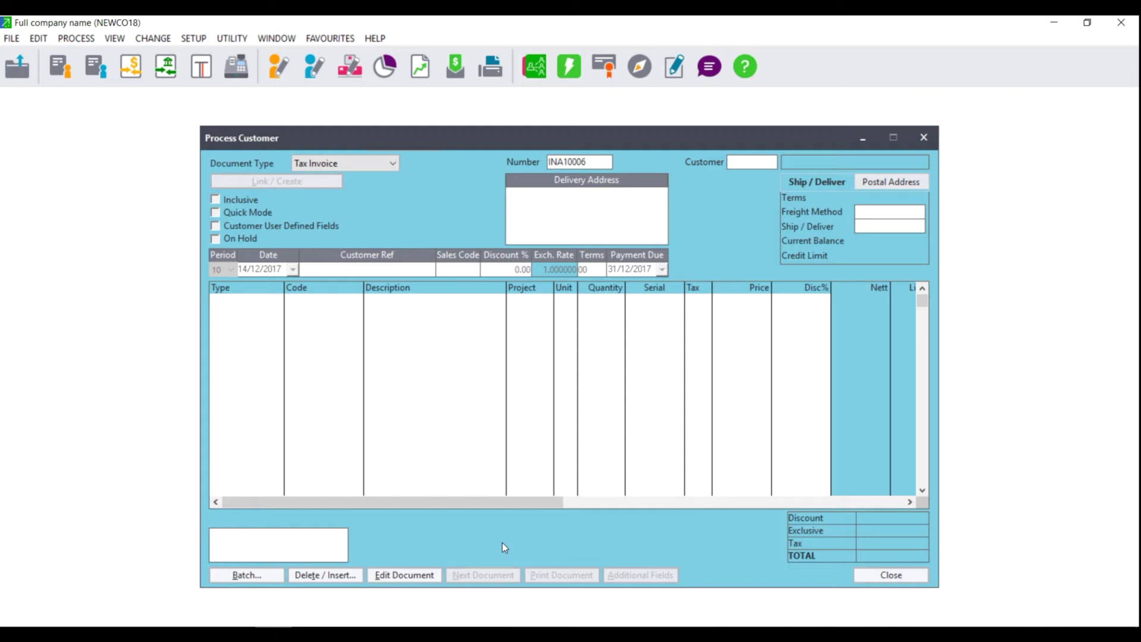
click(383, 163)
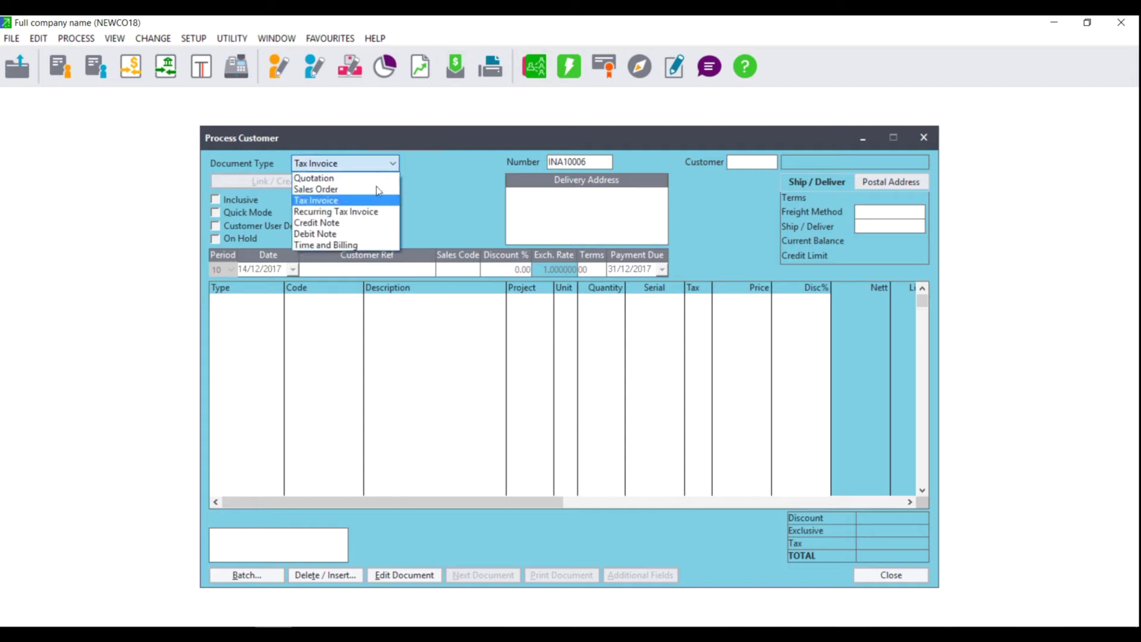
click(369, 202)
click(737, 163)
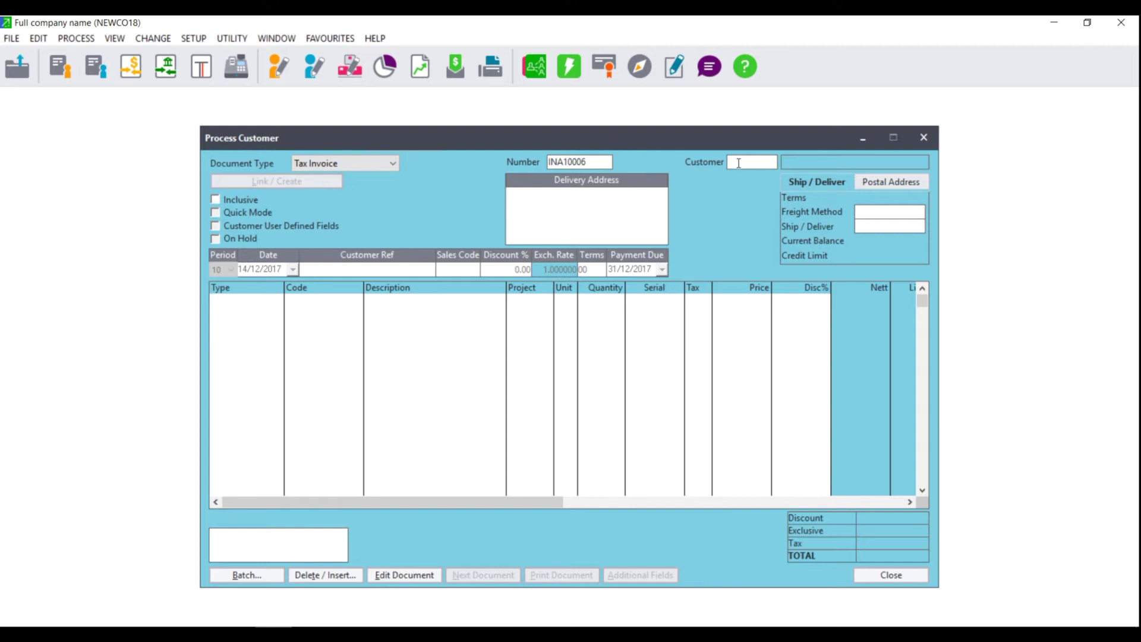
click(770, 163)
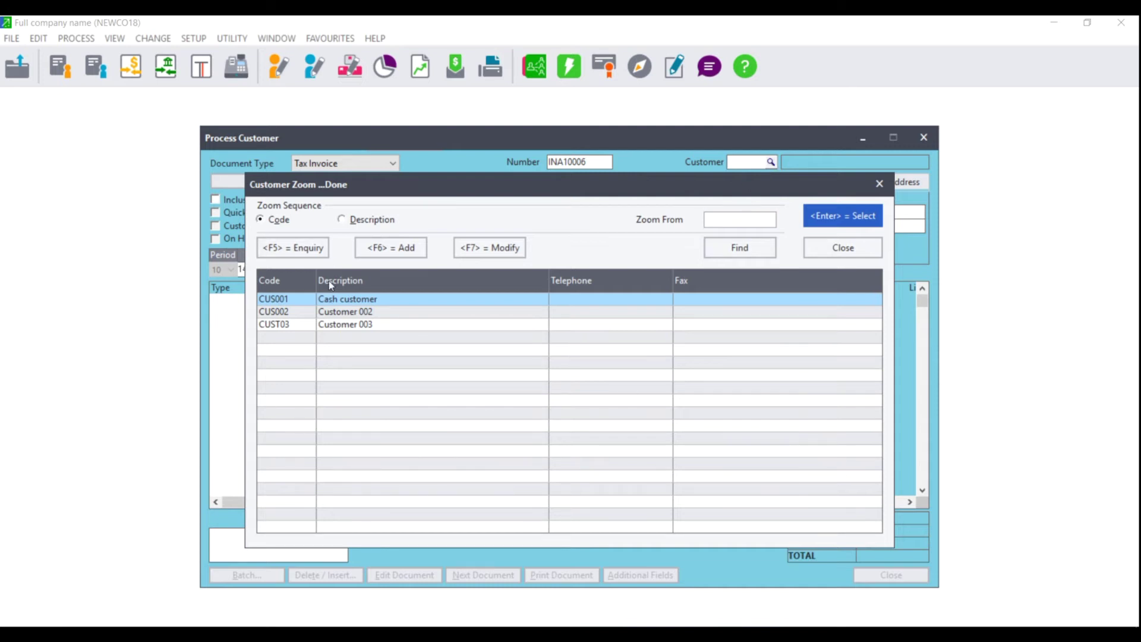
double_click(346, 326)
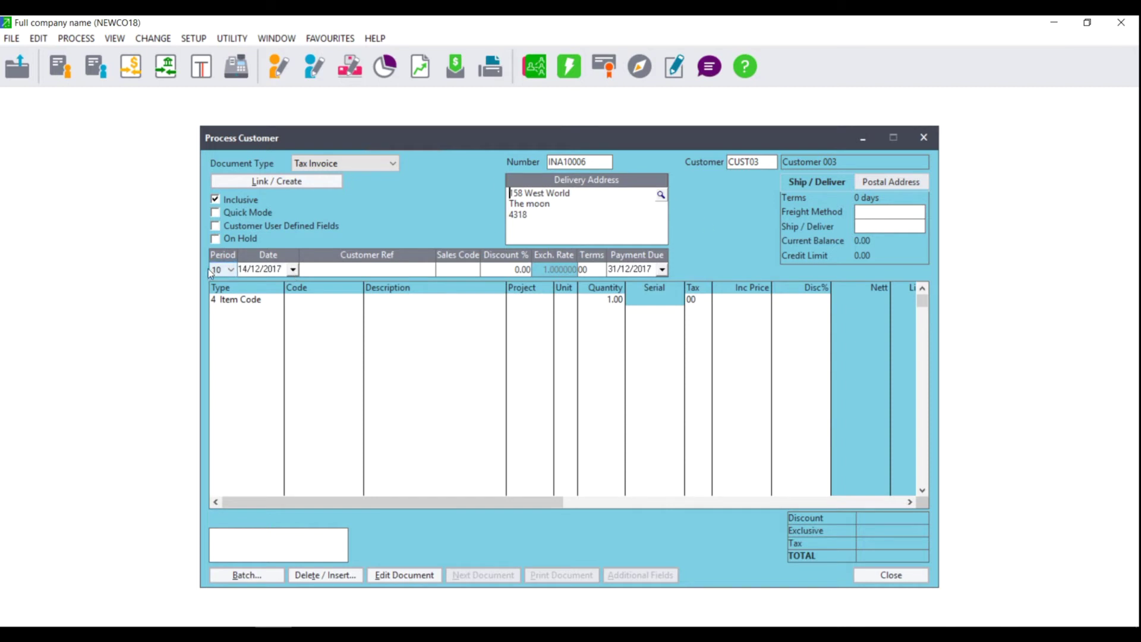
- Date the invoice 13/06/2017 in period 4, dismissing the out-of-period warning
click(293, 270)
click(364, 289)
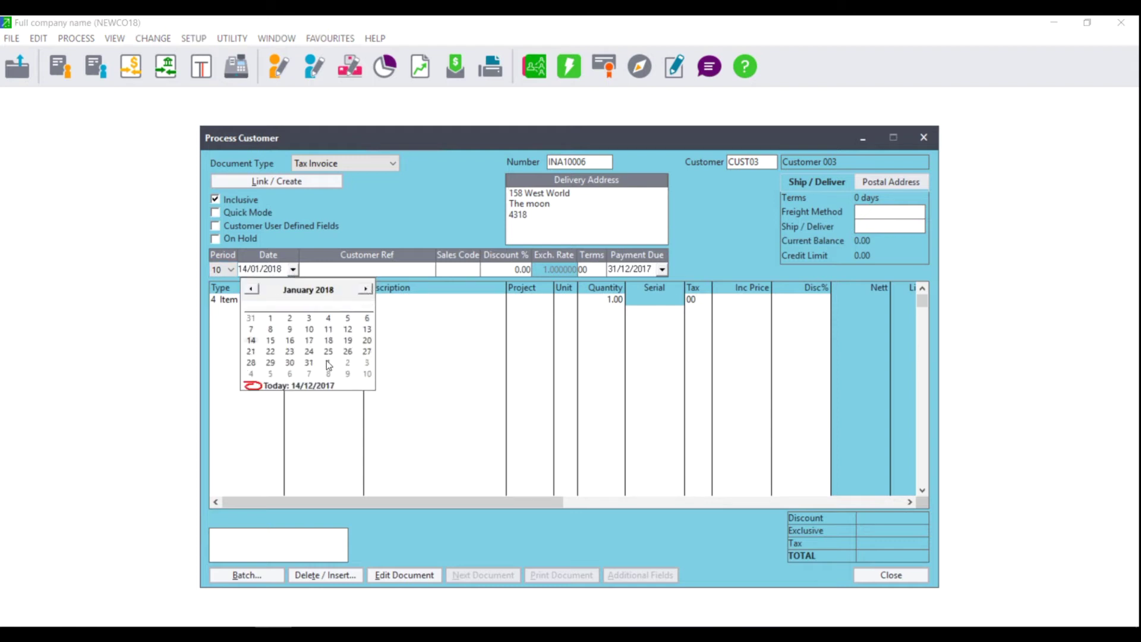
click(308, 319)
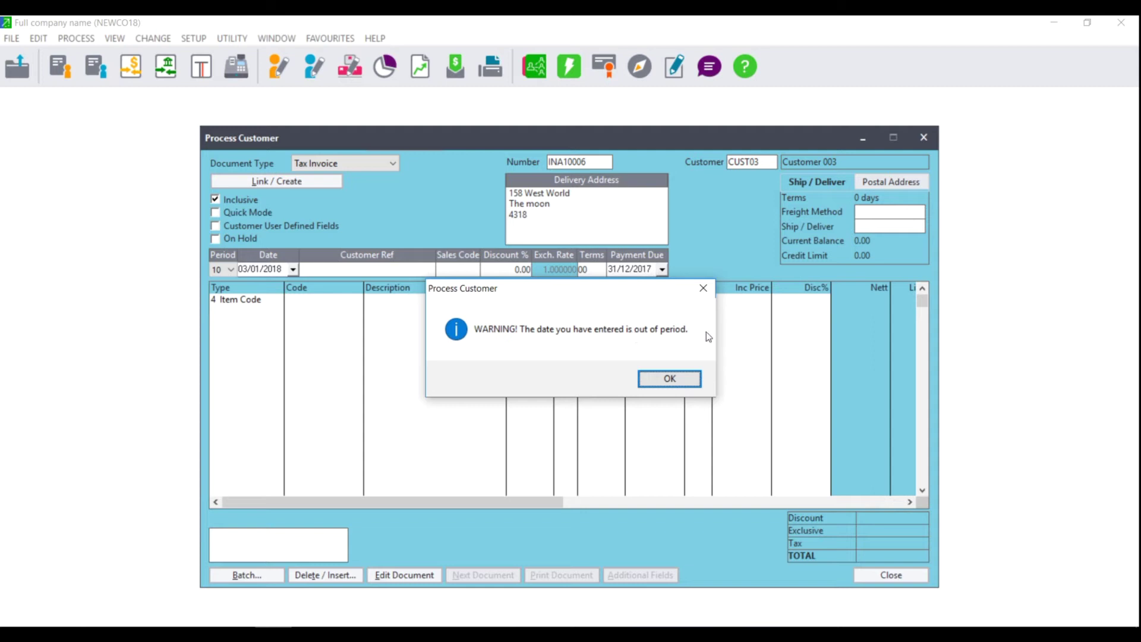
click(676, 385)
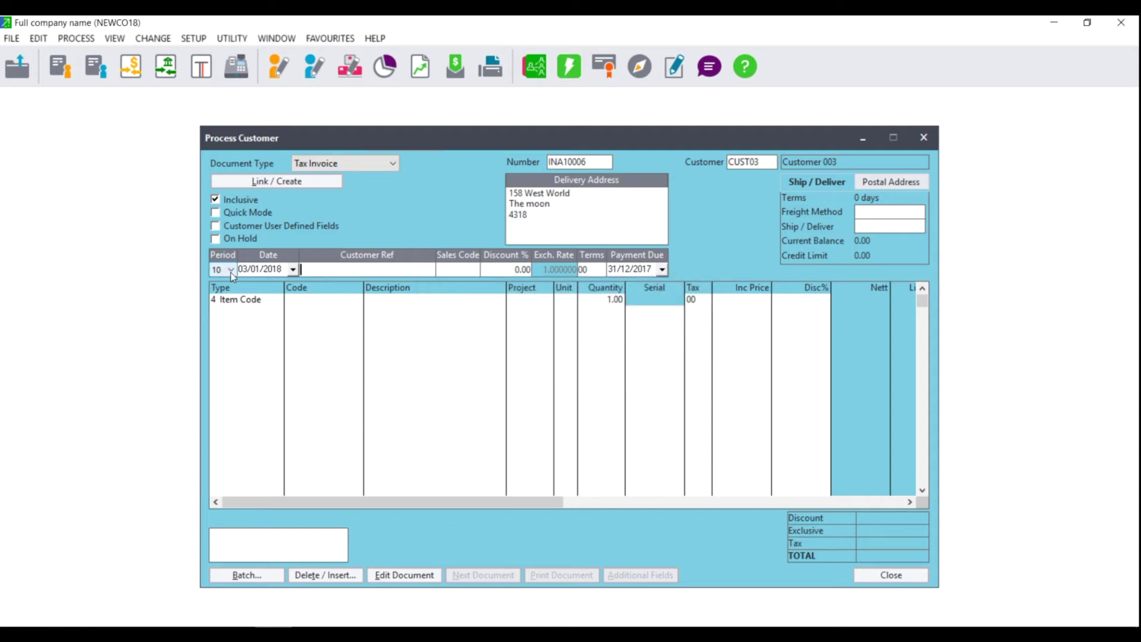
click(231, 271)
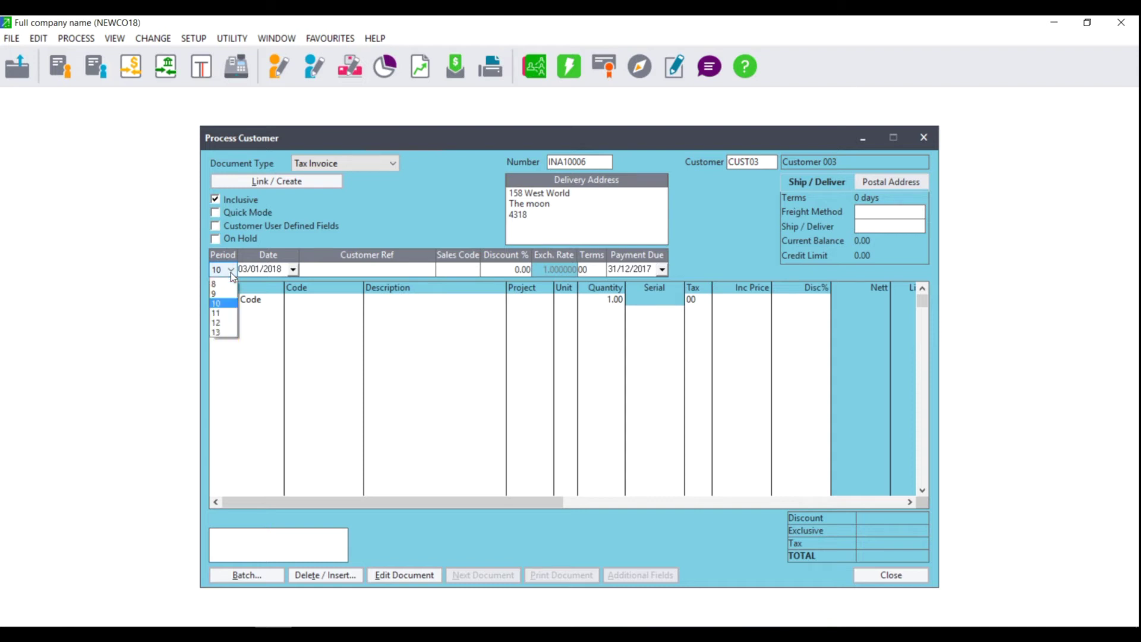
click(215, 313)
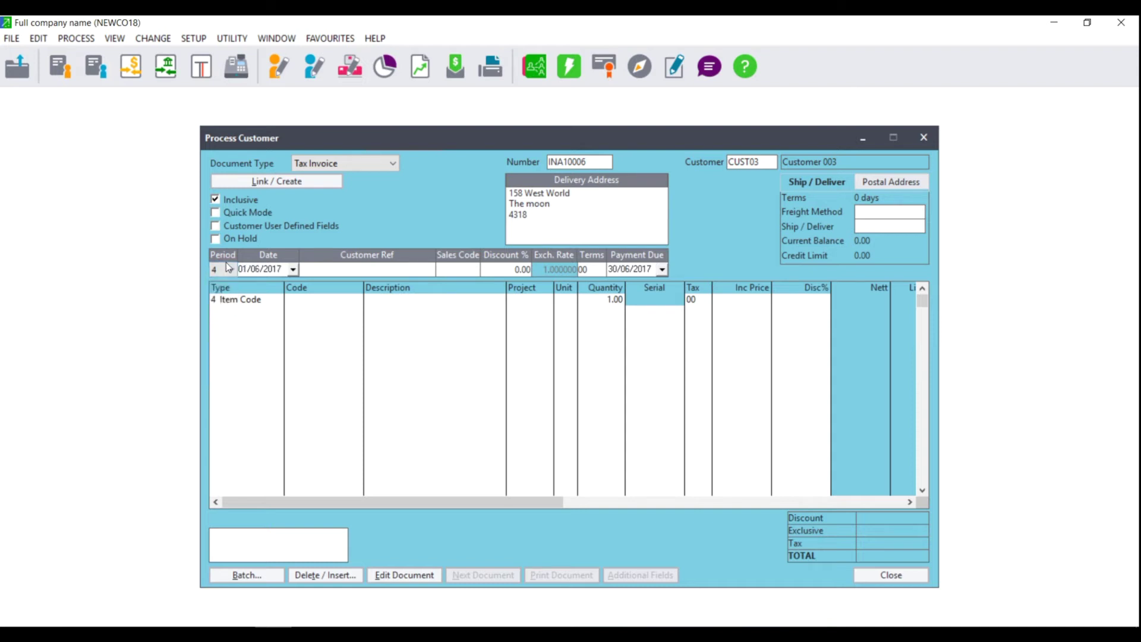
click(292, 270)
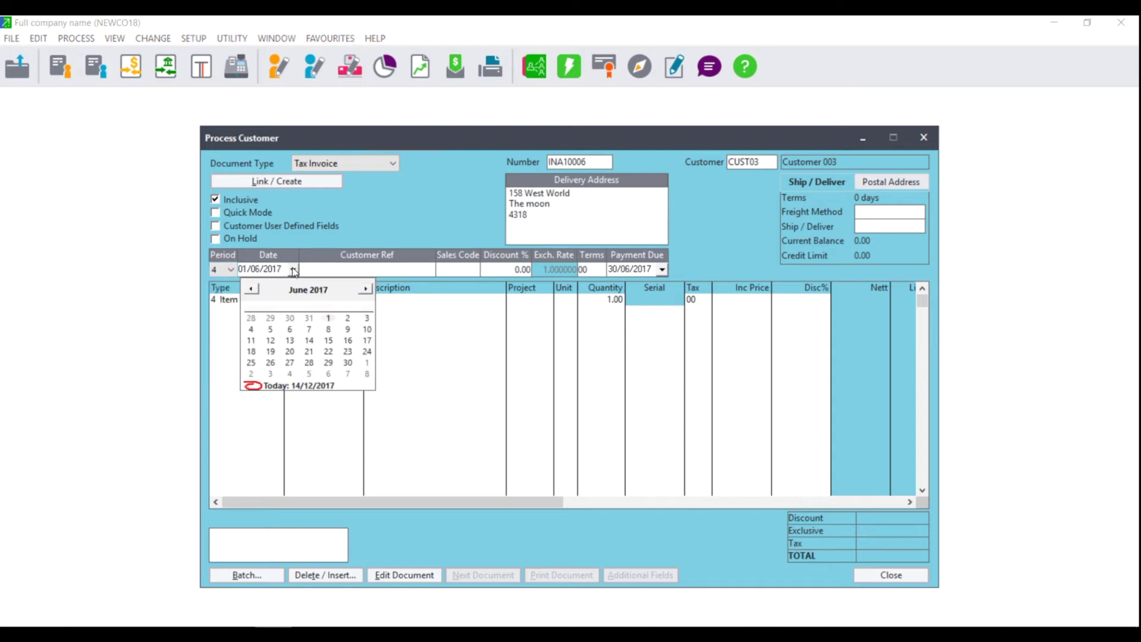
click(291, 344)
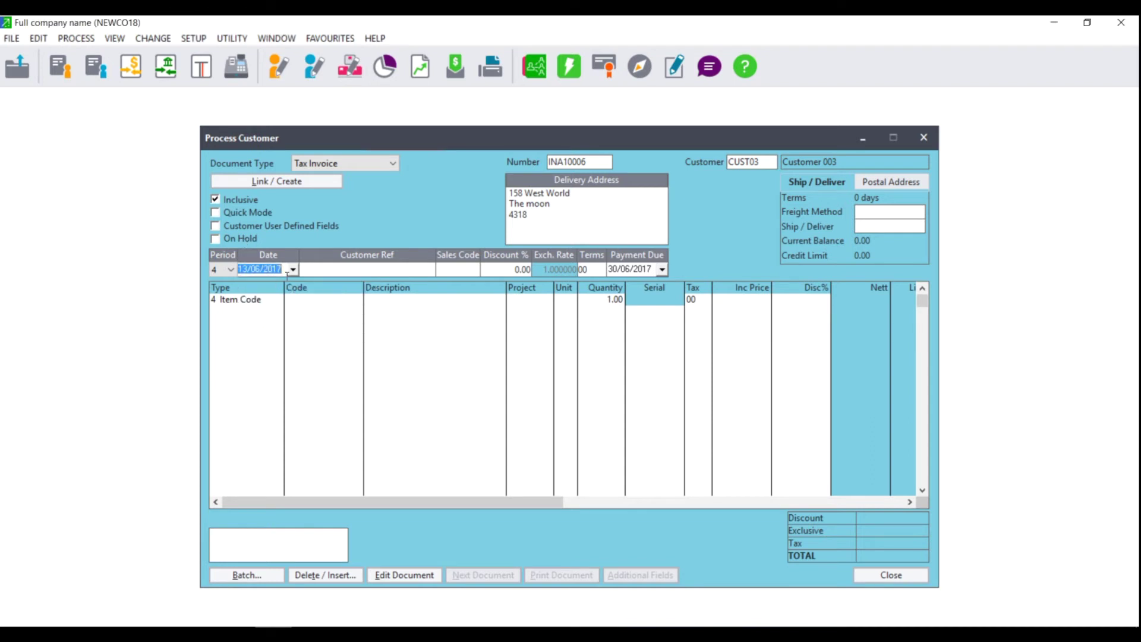
key(Tab)
- Enter customer reference CUST03, accept the duplicate-reference prompt, and choose sales code JOA
text(CUST03)
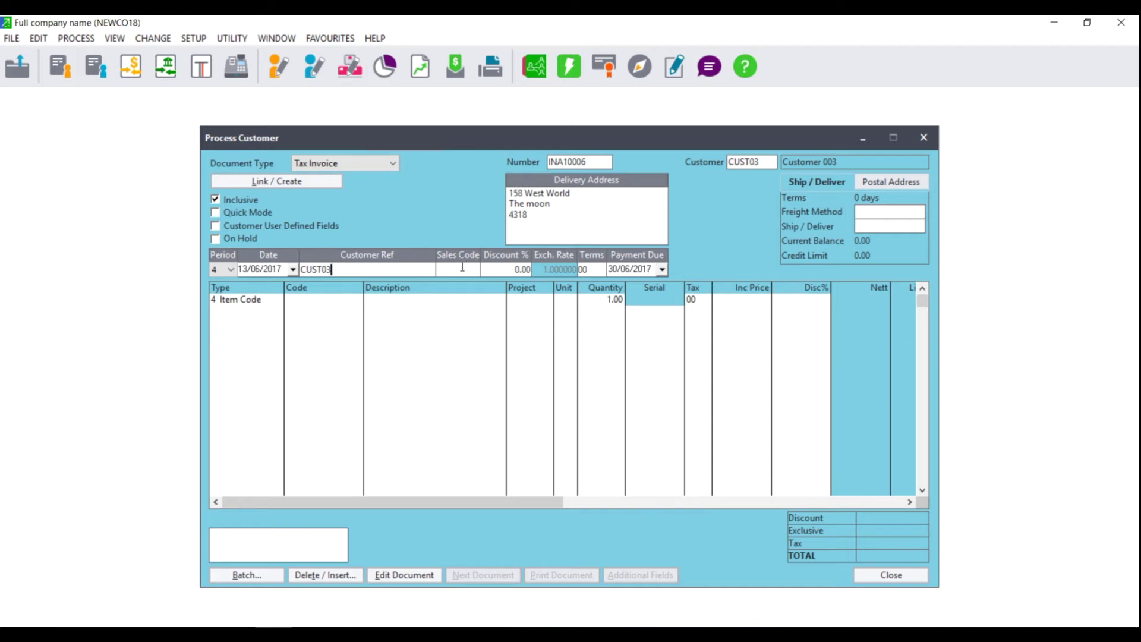
click(462, 267)
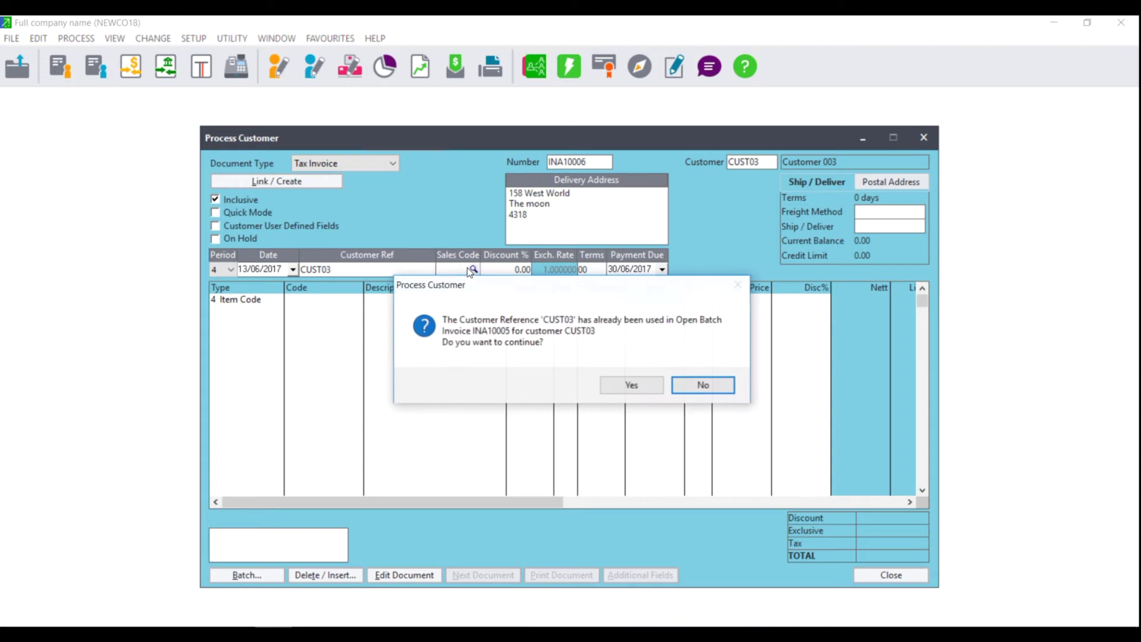
click(637, 386)
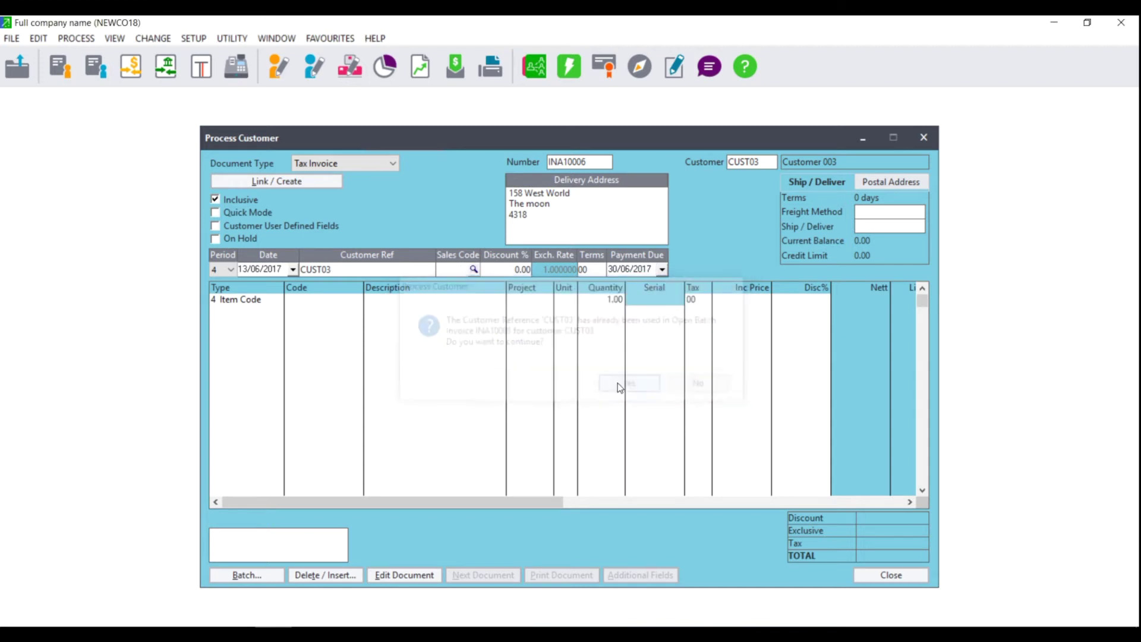
click(474, 271)
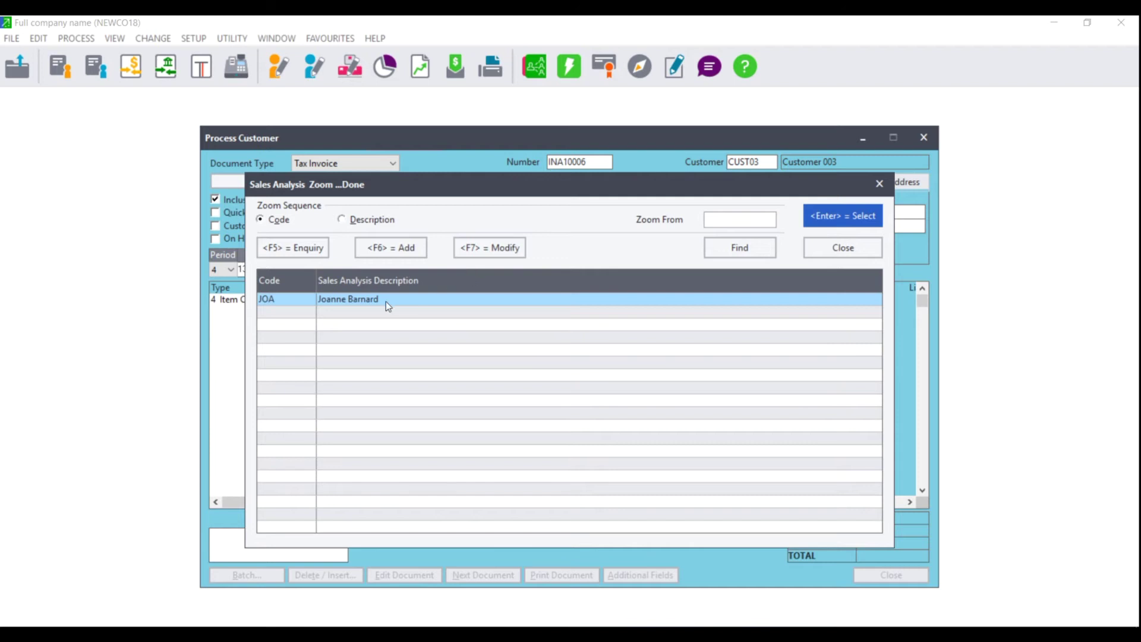
double_click(365, 298)
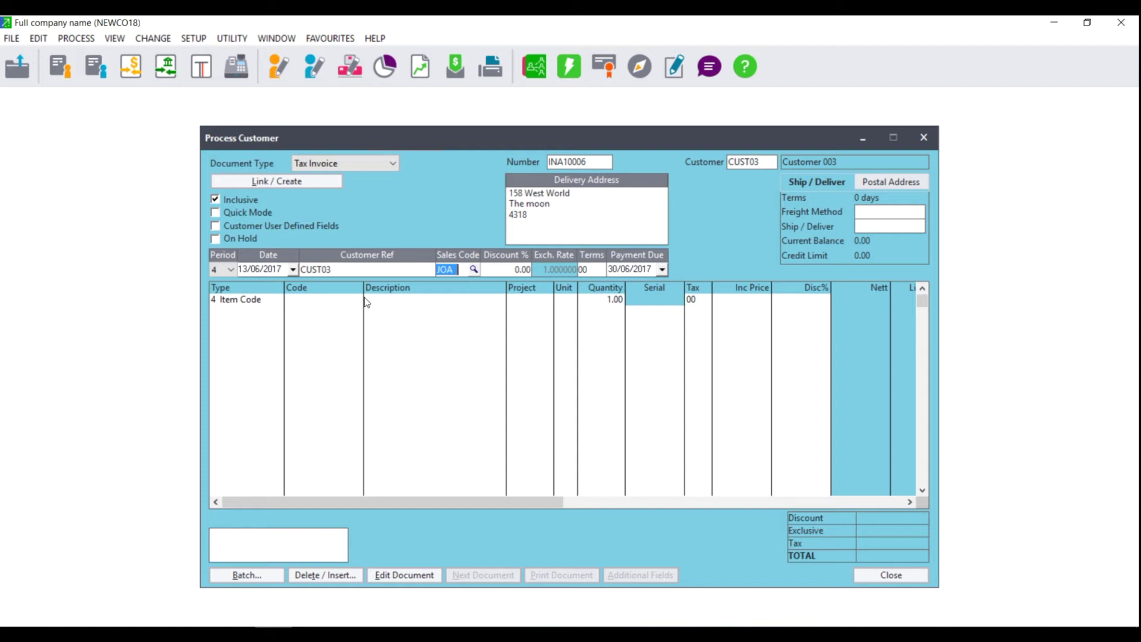
key(Tab)
click(245, 300)
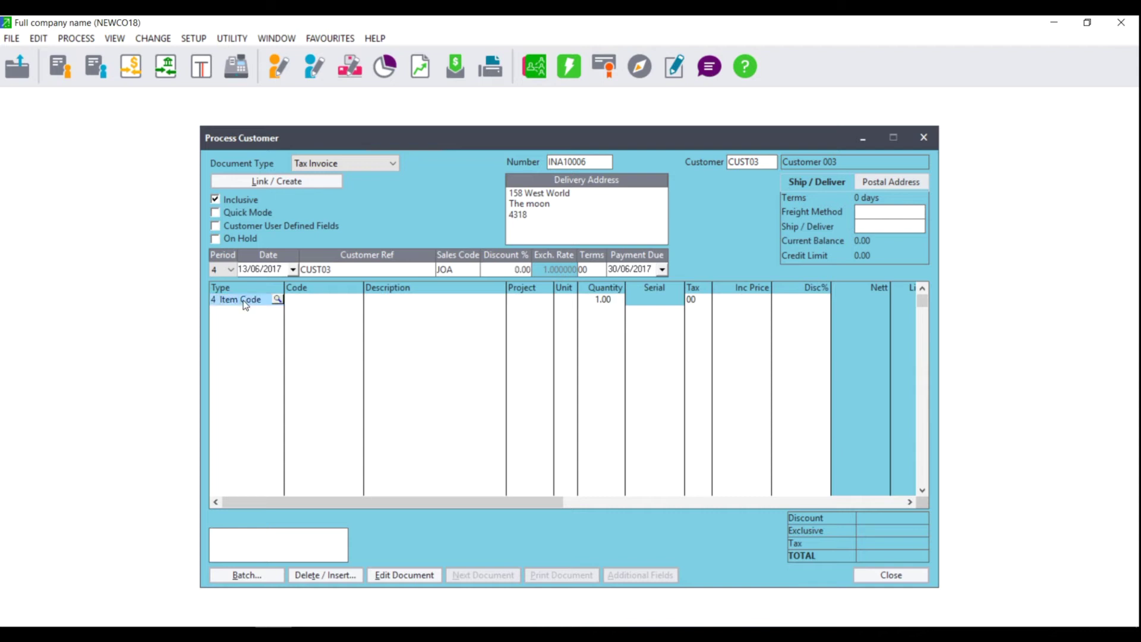
click(277, 300)
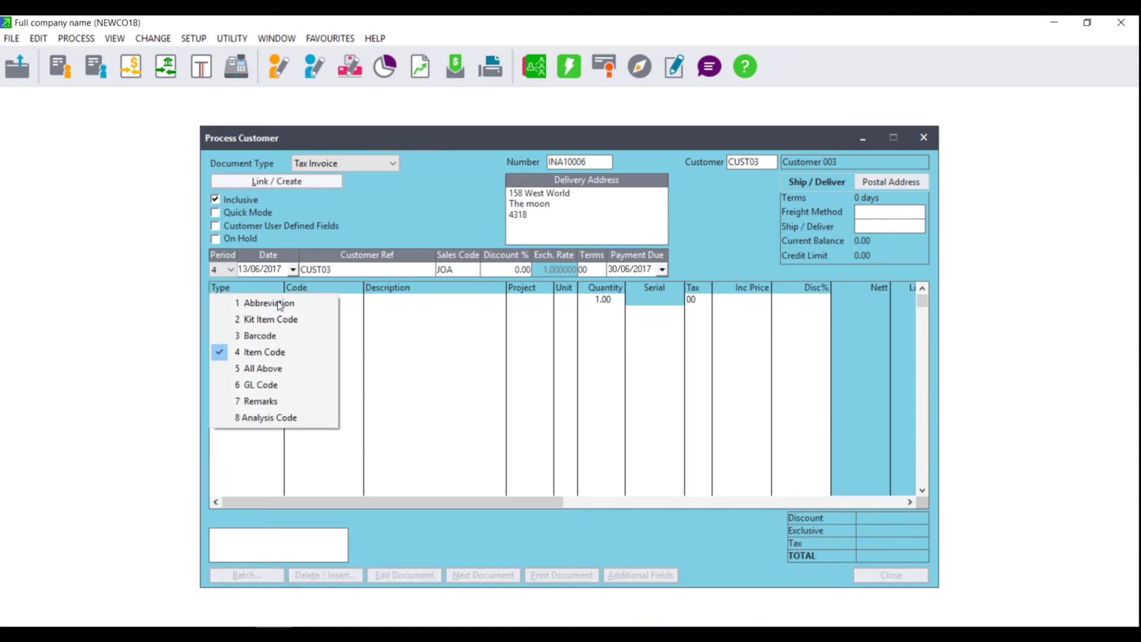
click(272, 354)
key(Tab)
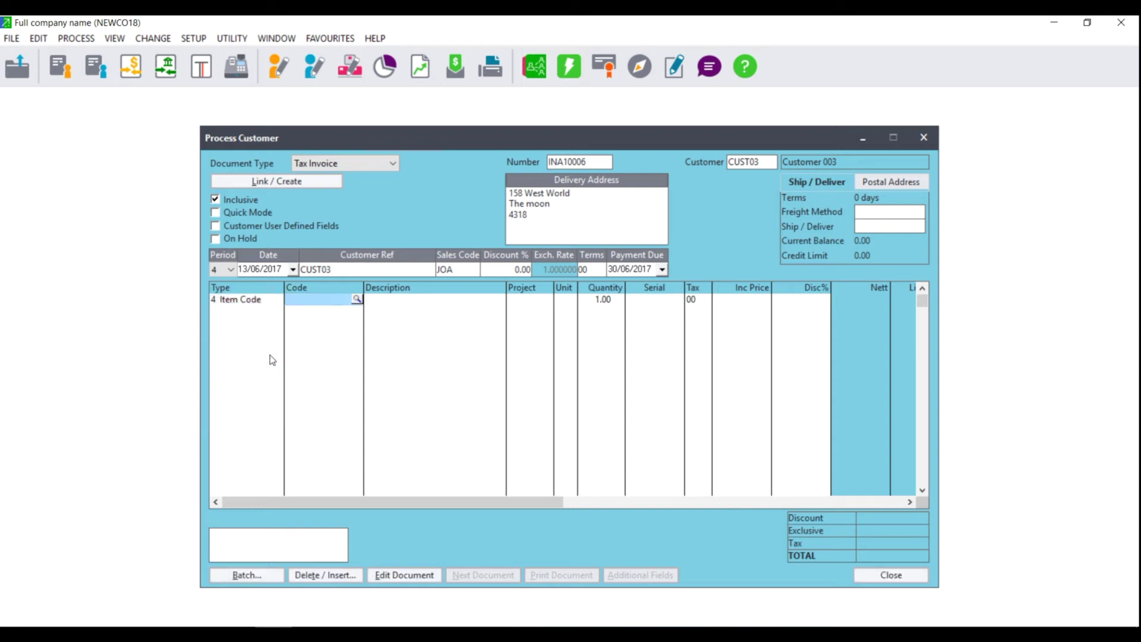
- Add line JAM100G Jam Monster 100ml Grape, quantity 2, tax 01, inclusive price 350.00, then start line two
click(355, 299)
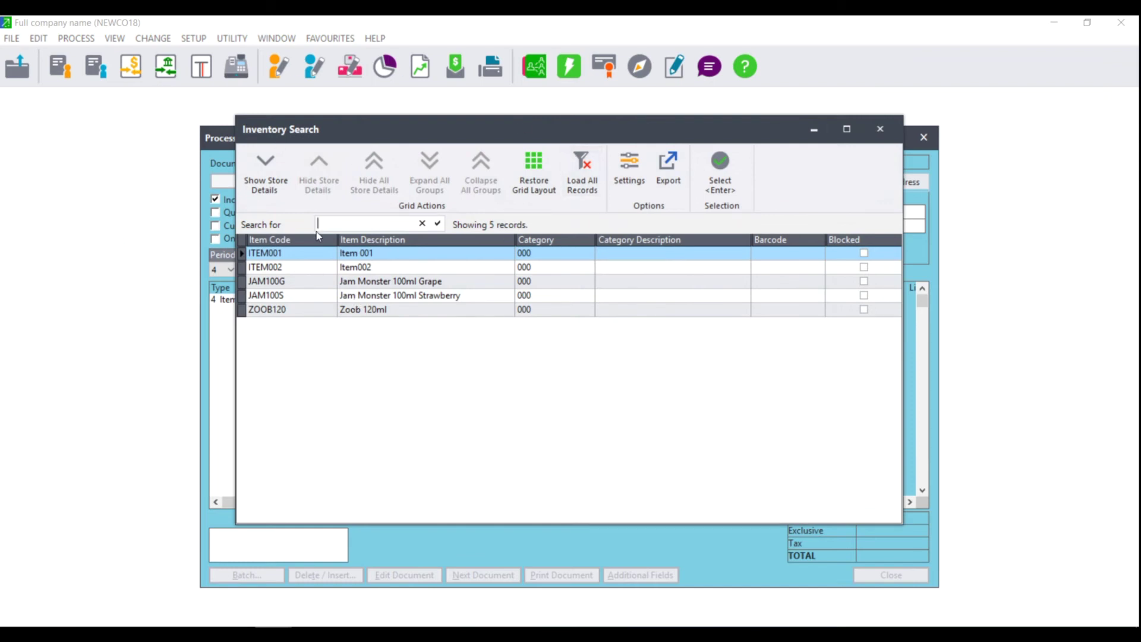
double_click(298, 282)
key(Tab)
key(Tab)
key(Tab)
text(2)
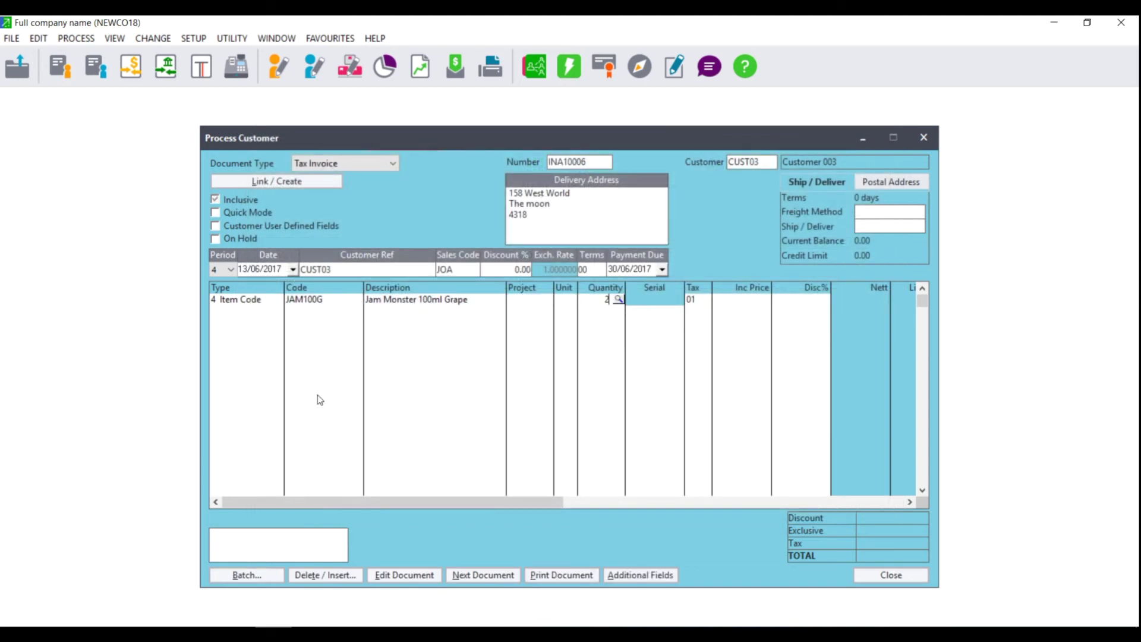
key(Tab)
click(706, 304)
click(716, 325)
key(Tab)
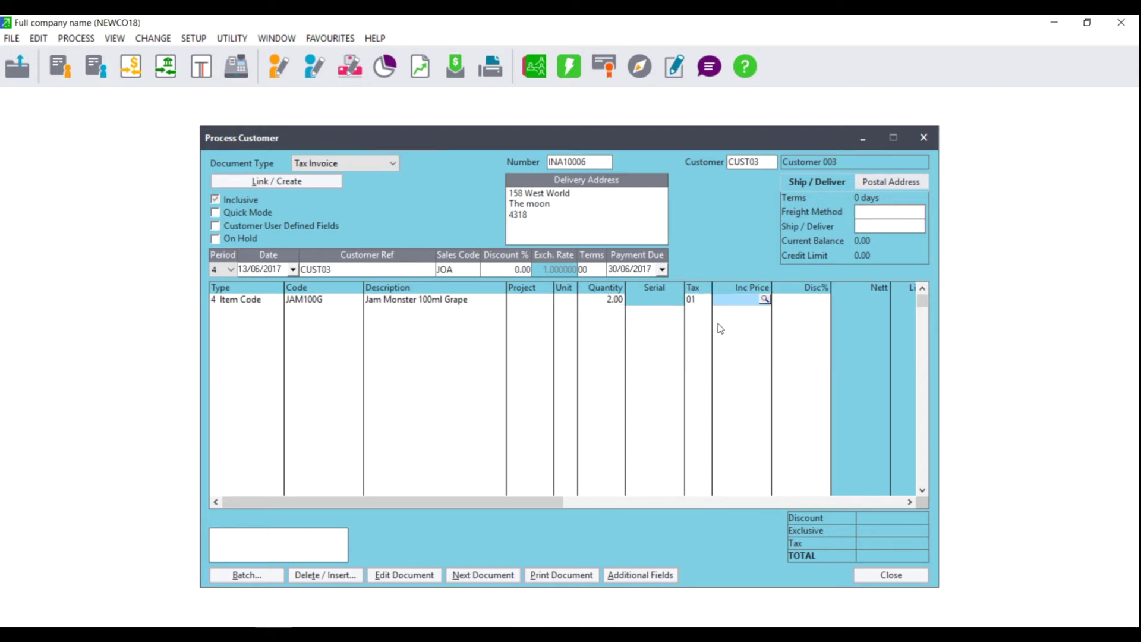
text(350)
key(Tab)
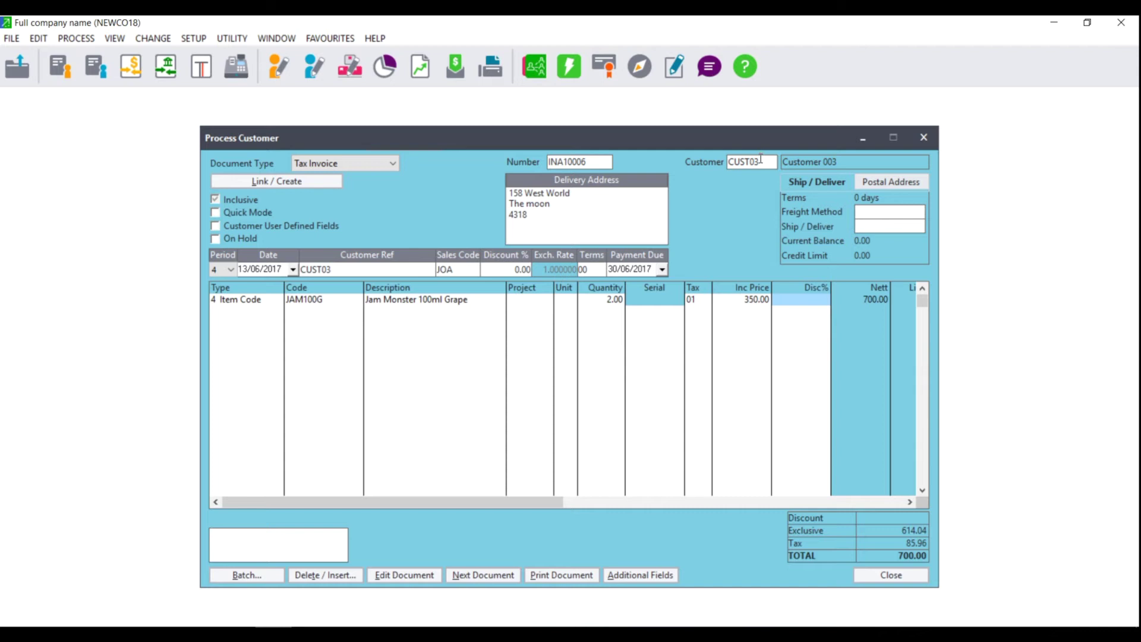
key(Return)
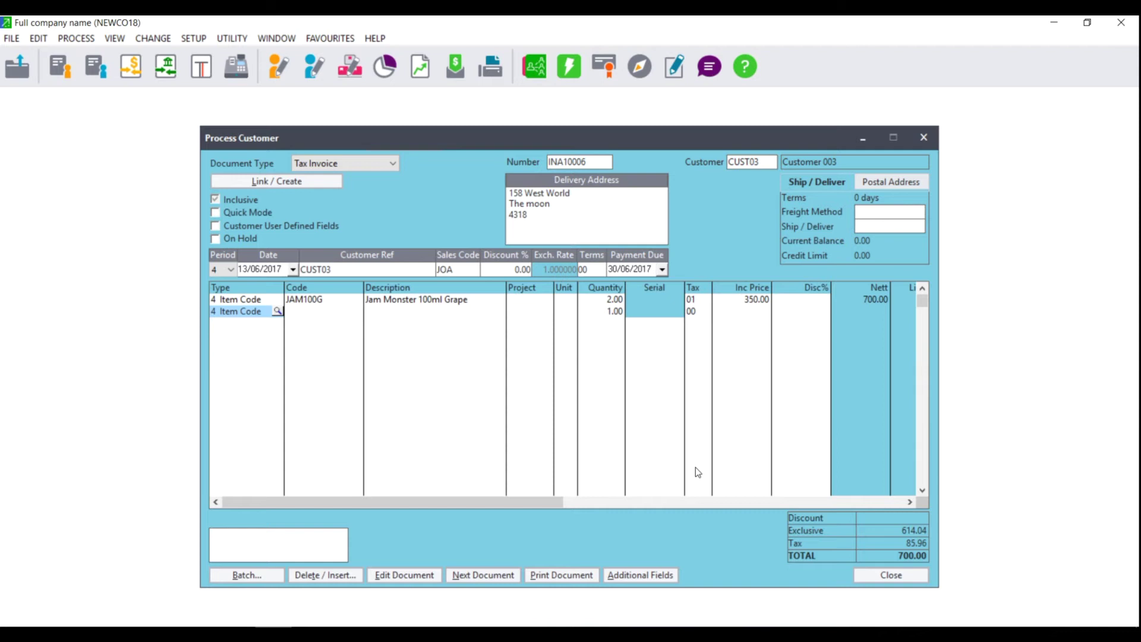
click(277, 312)
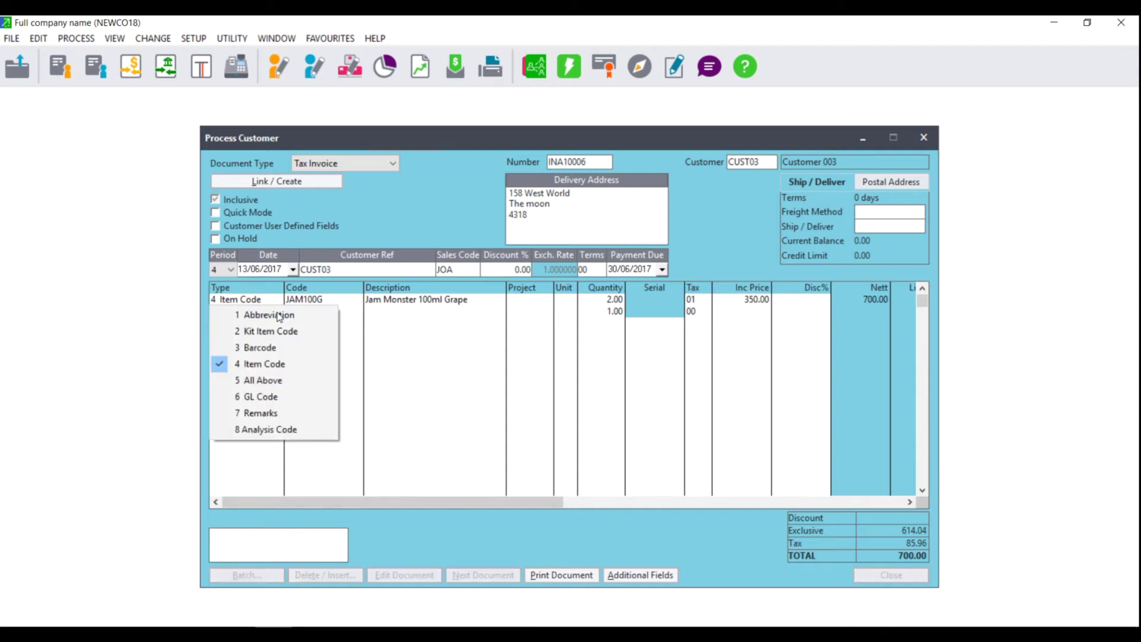
- Add GL line 1000/000 'Consulting' at 300.00 inclusive and save the invoice
click(269, 398)
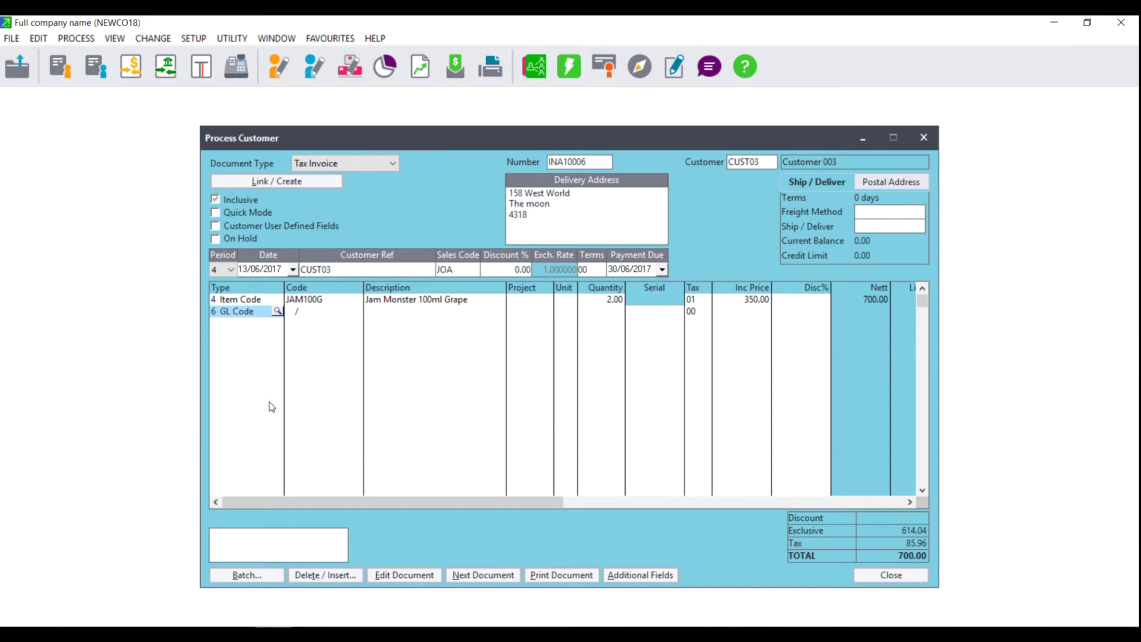
key(Tab)
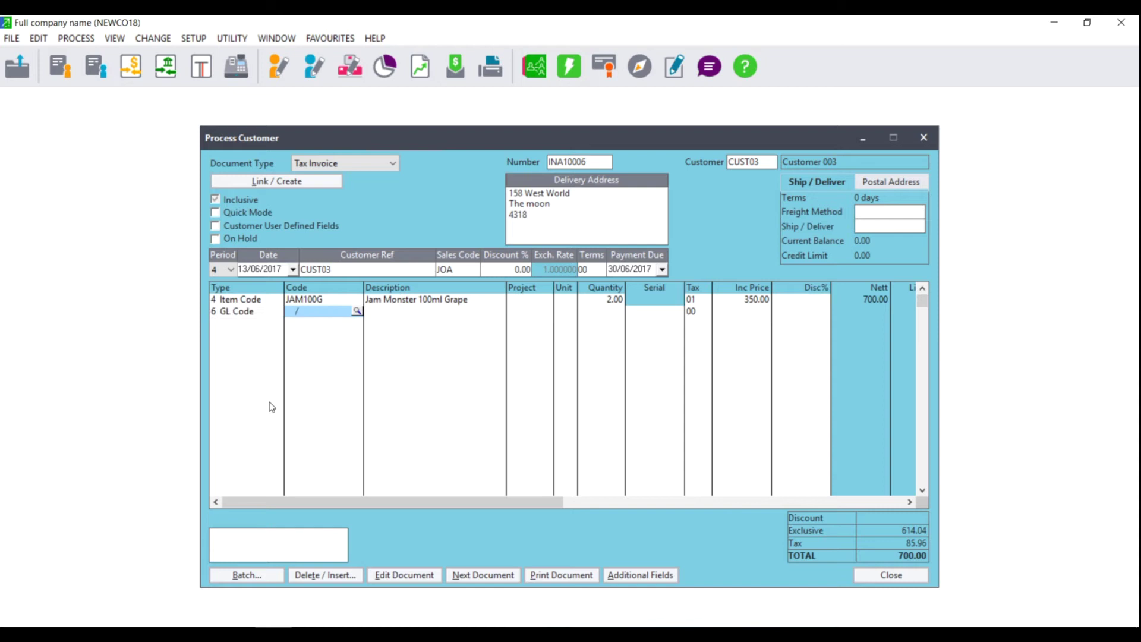
click(356, 312)
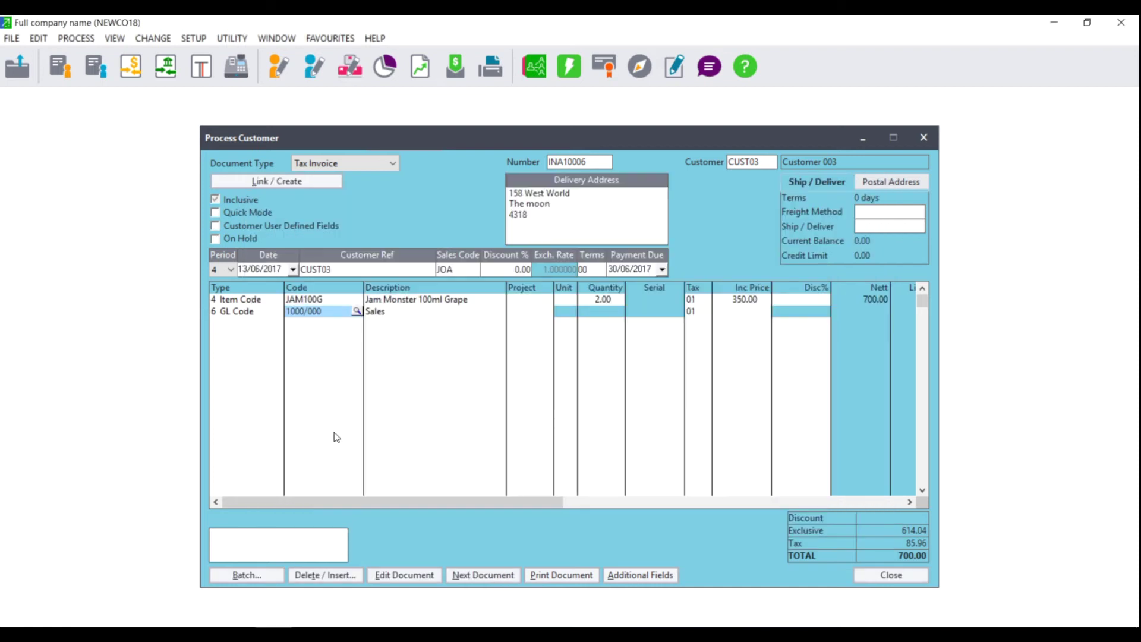
key(Tab)
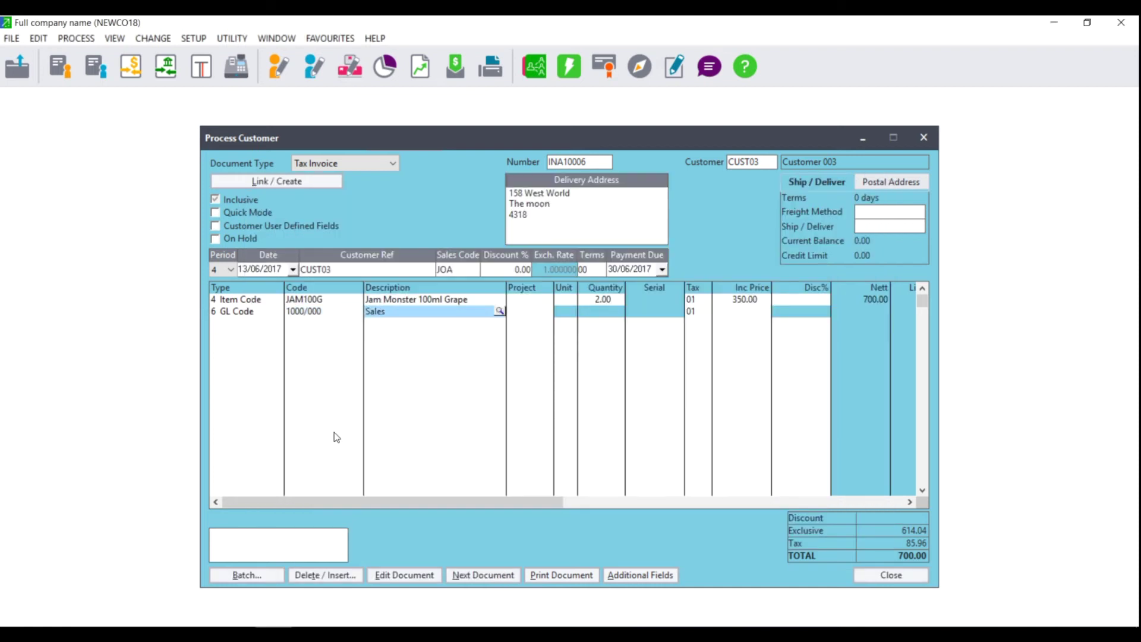
text(Co)
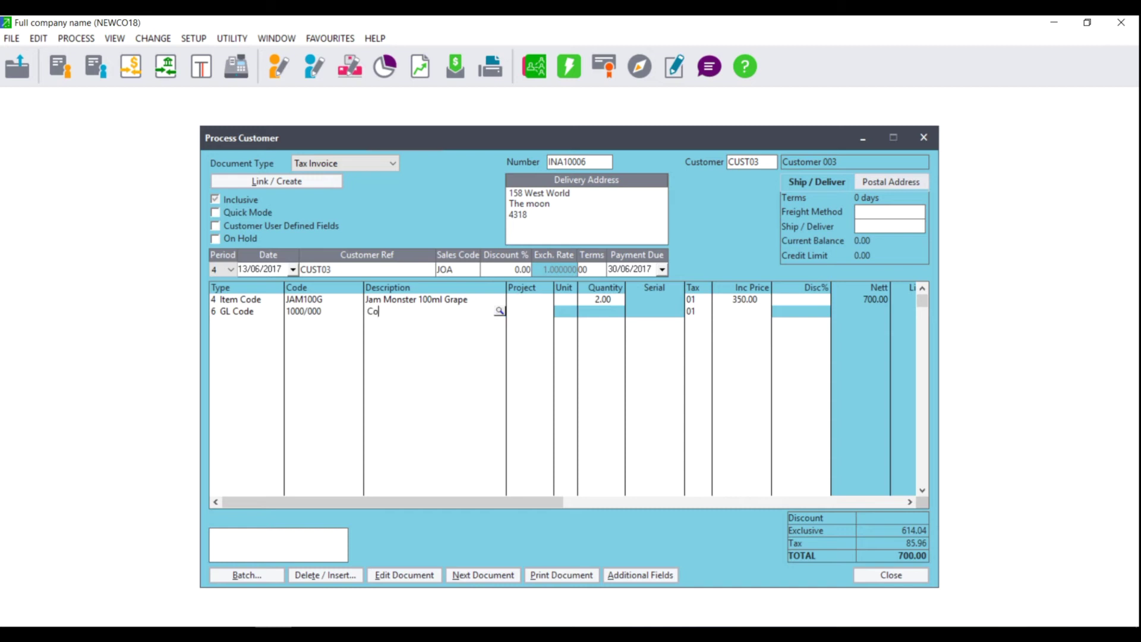
text(nsulting)
click(700, 311)
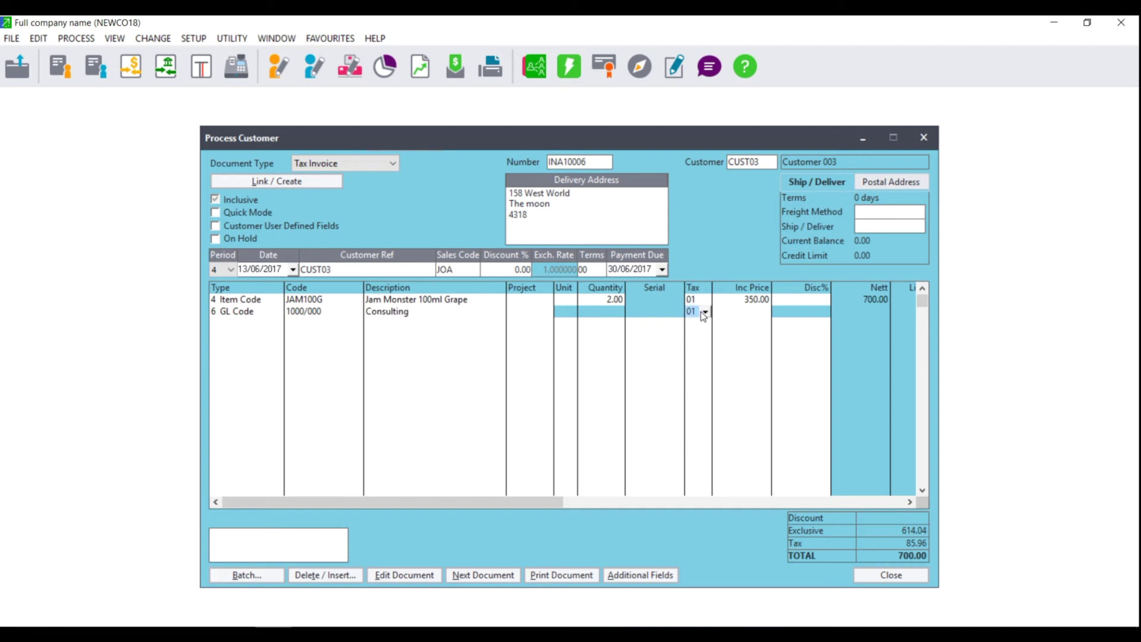
click(766, 317)
text(300)
key(Return)
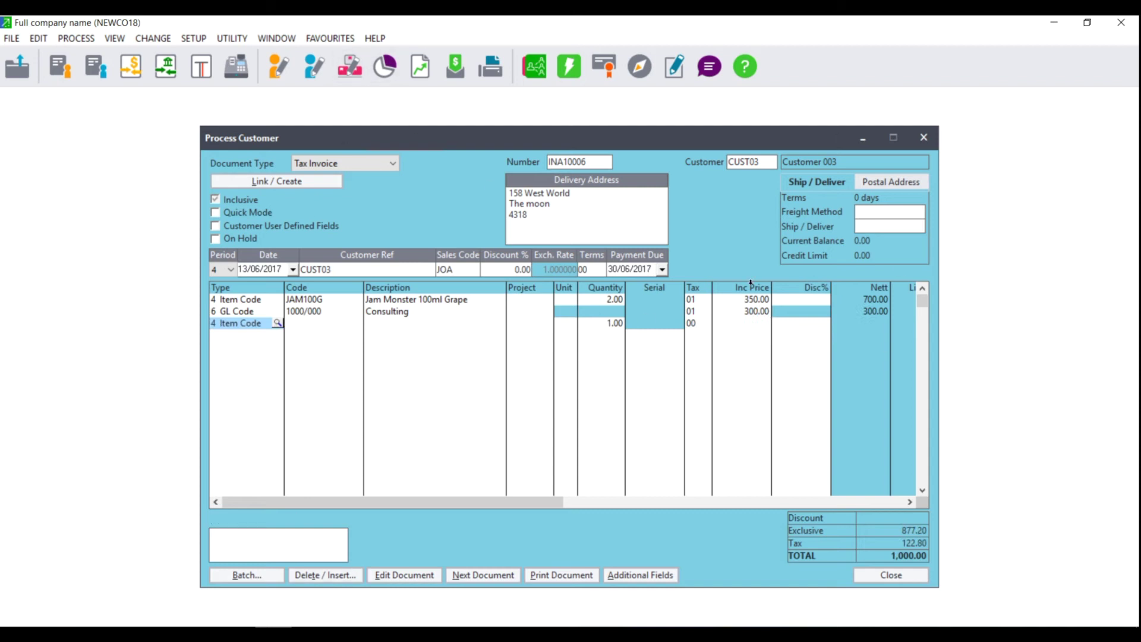
click(493, 574)
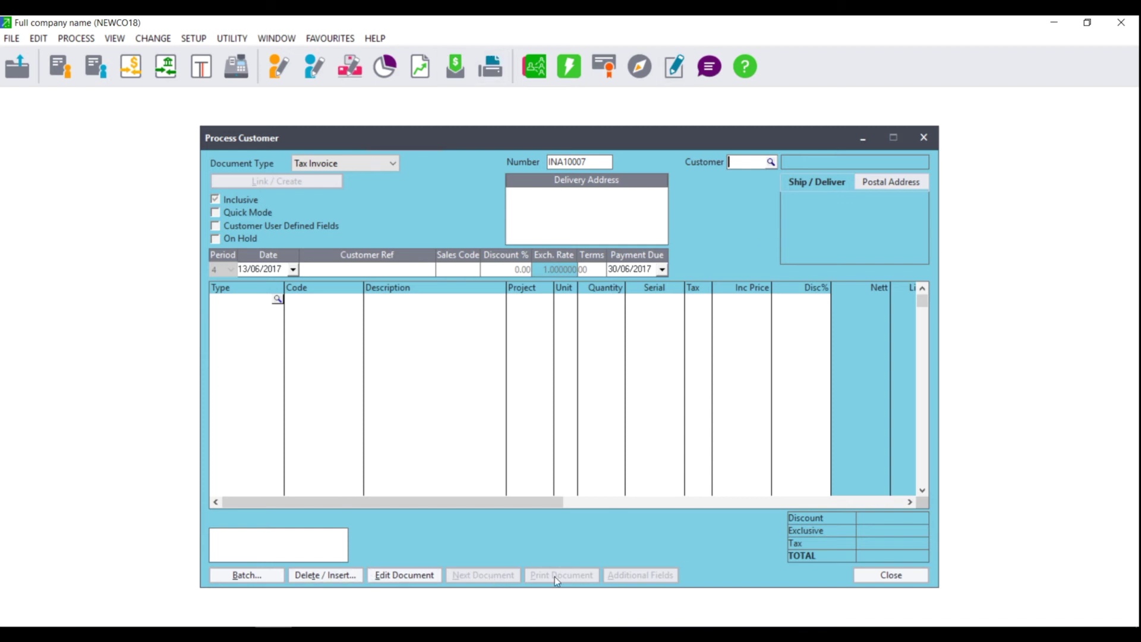
- Reopen saved invoice INA10006 from the Tax Invoice Zoom list
click(572, 160)
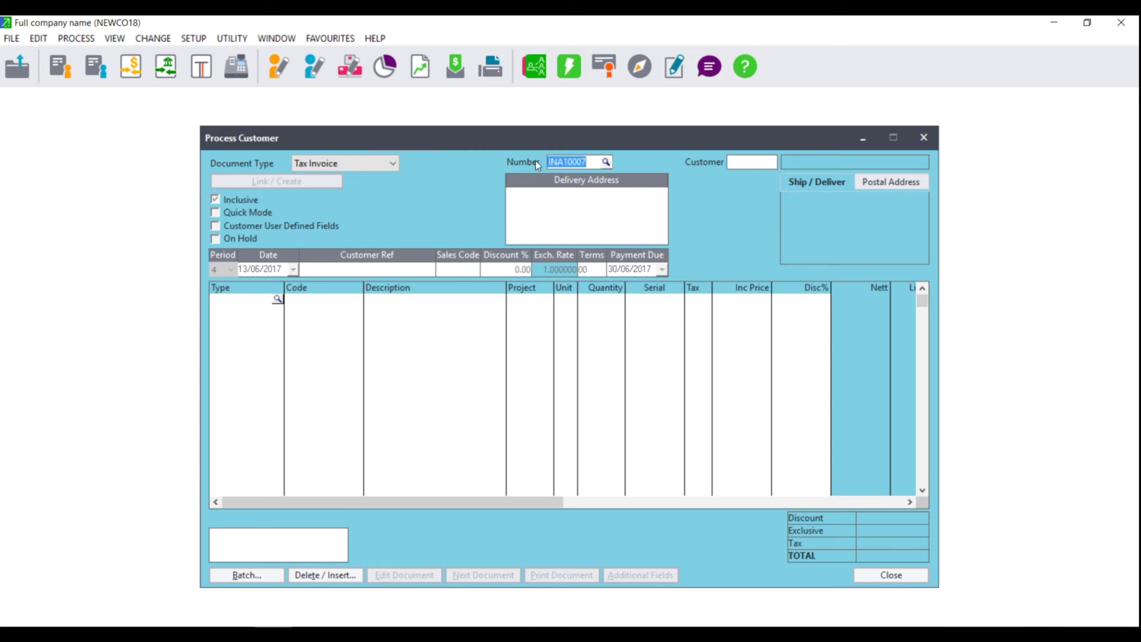
click(606, 162)
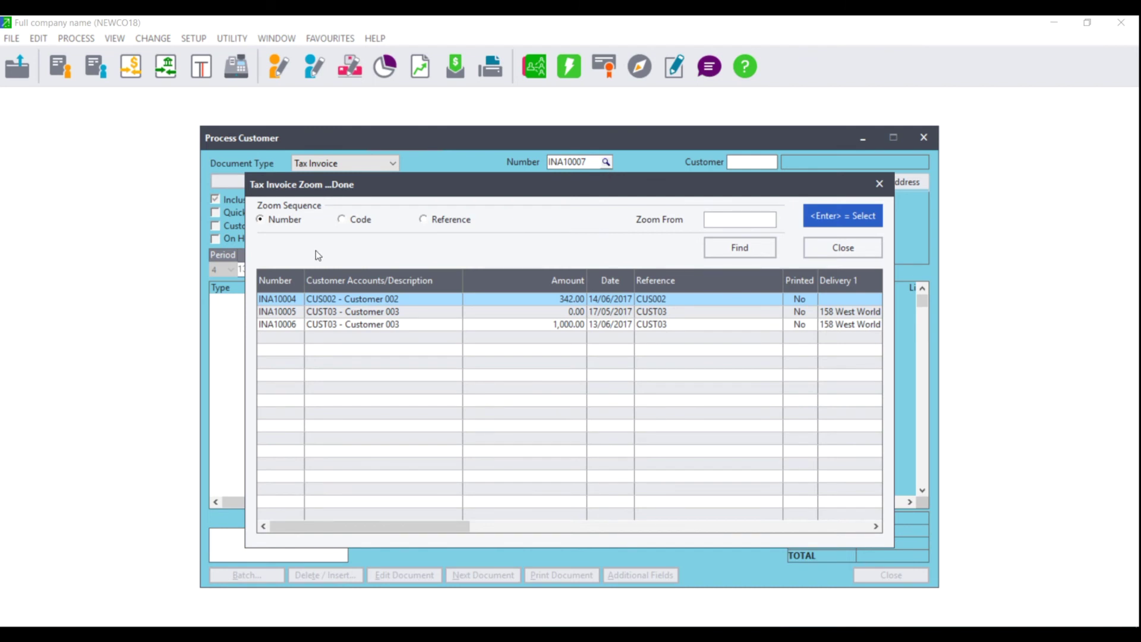
double_click(333, 326)
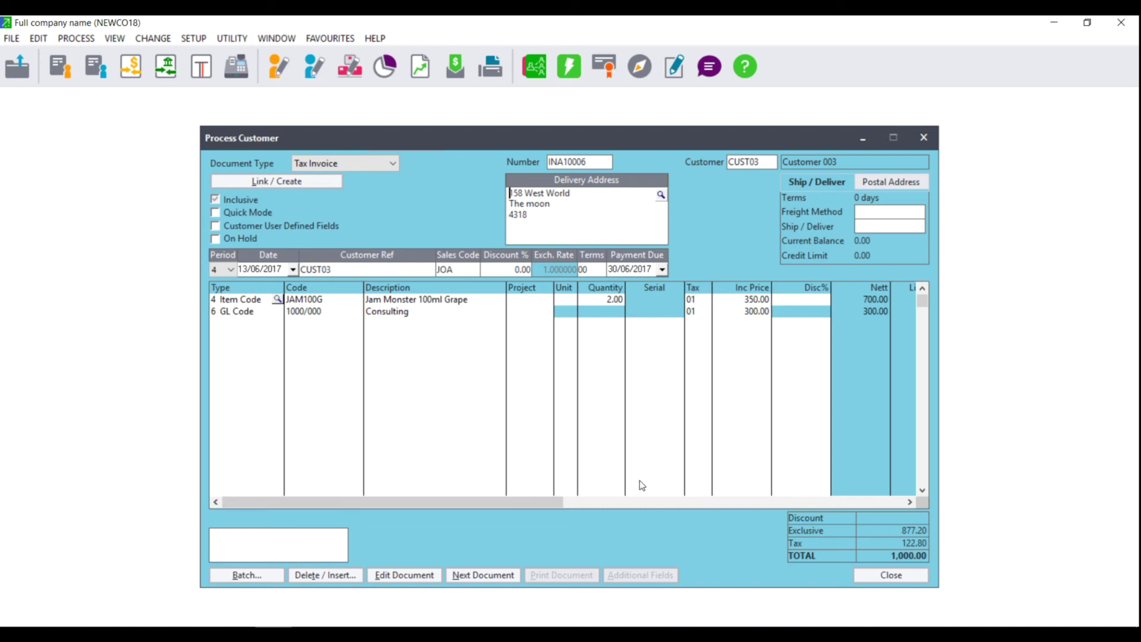
click(225, 578)
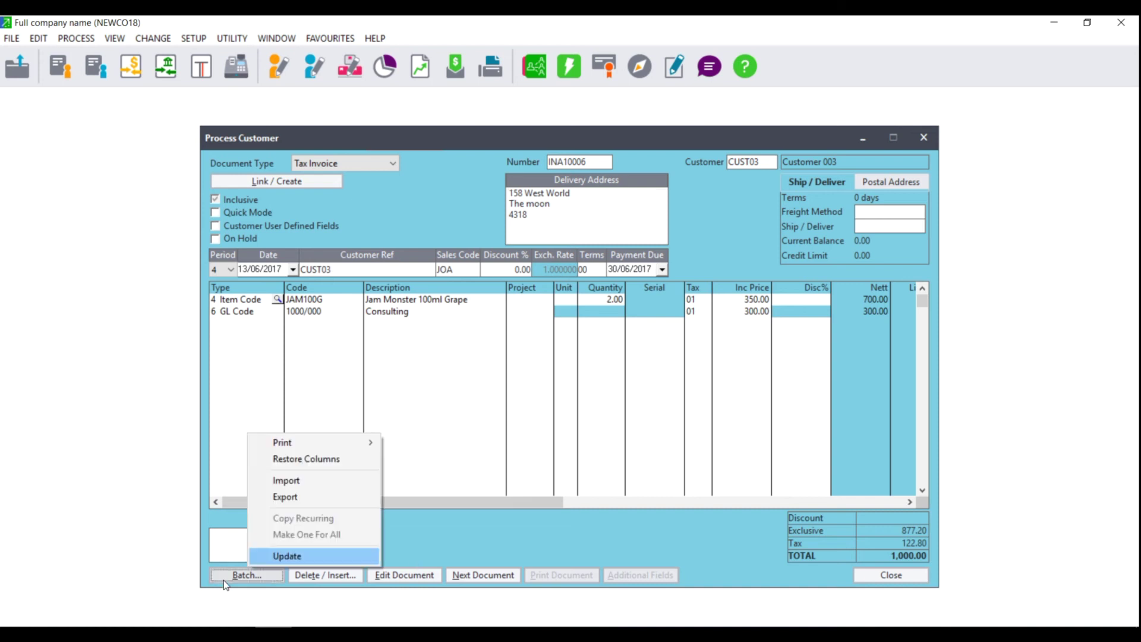
- Begin the batch update, accepting the CUST03 reference warning and printing unprinted and held invoices
click(286, 554)
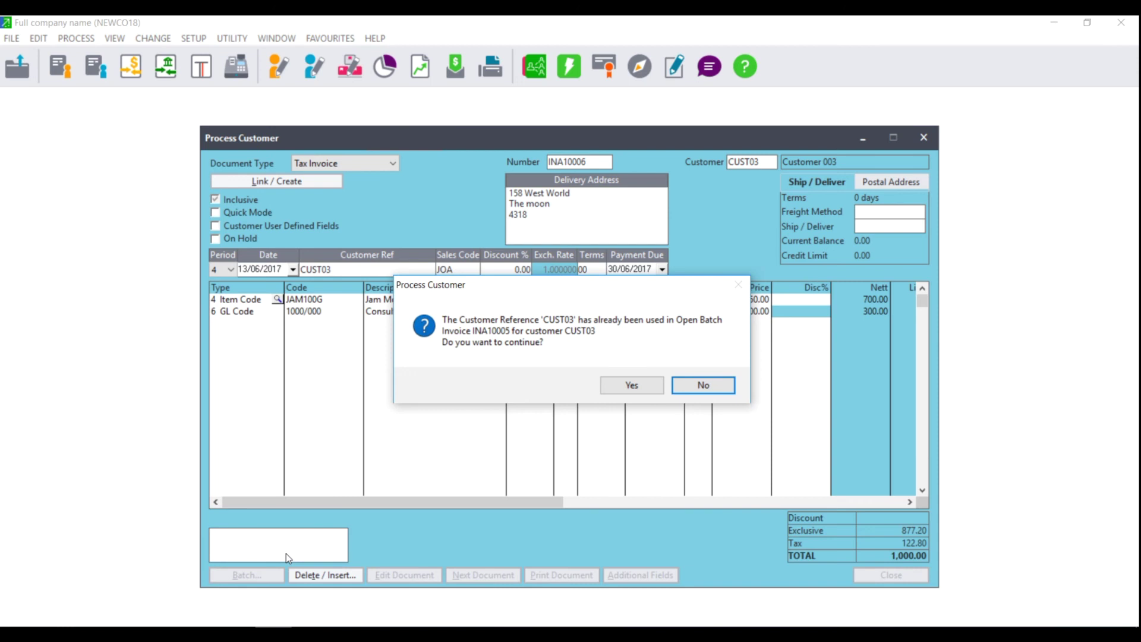
click(641, 384)
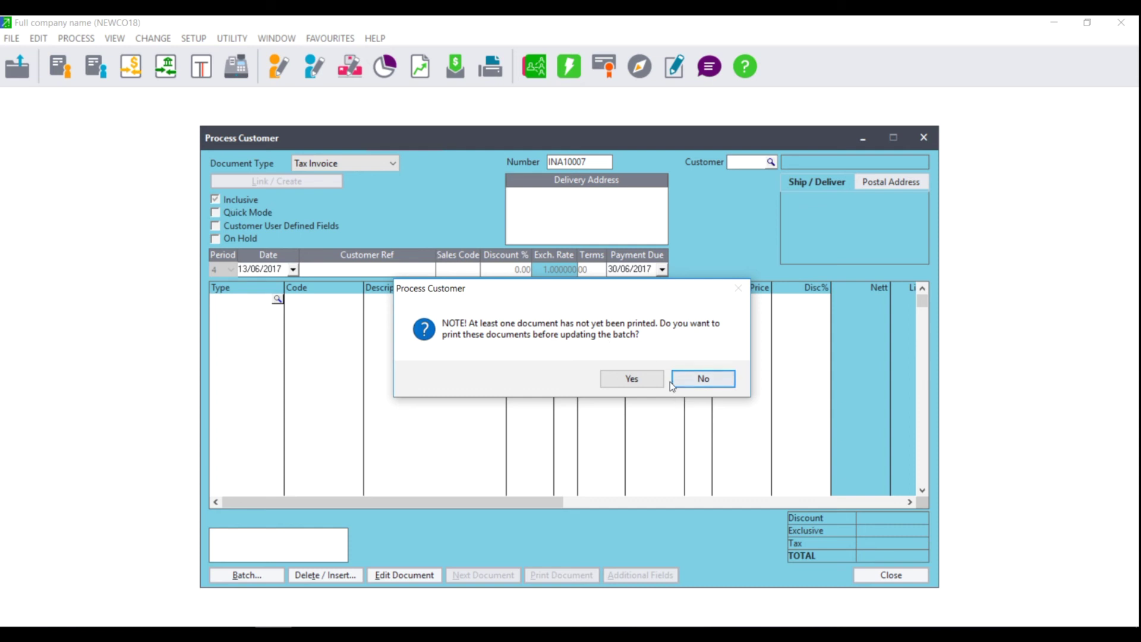
click(631, 380)
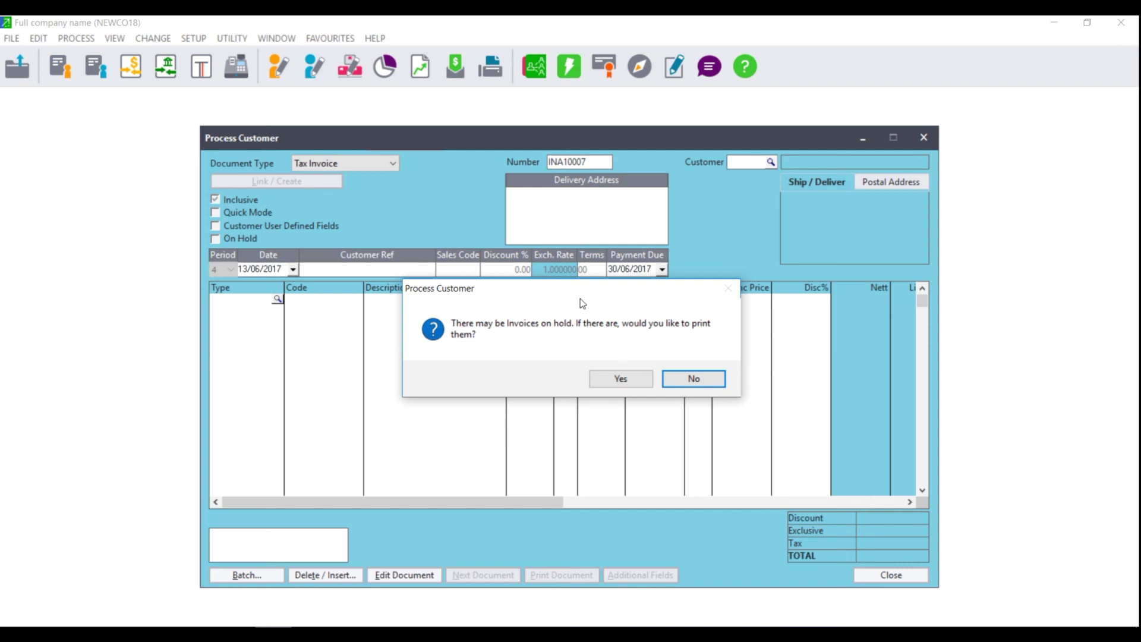
click(631, 381)
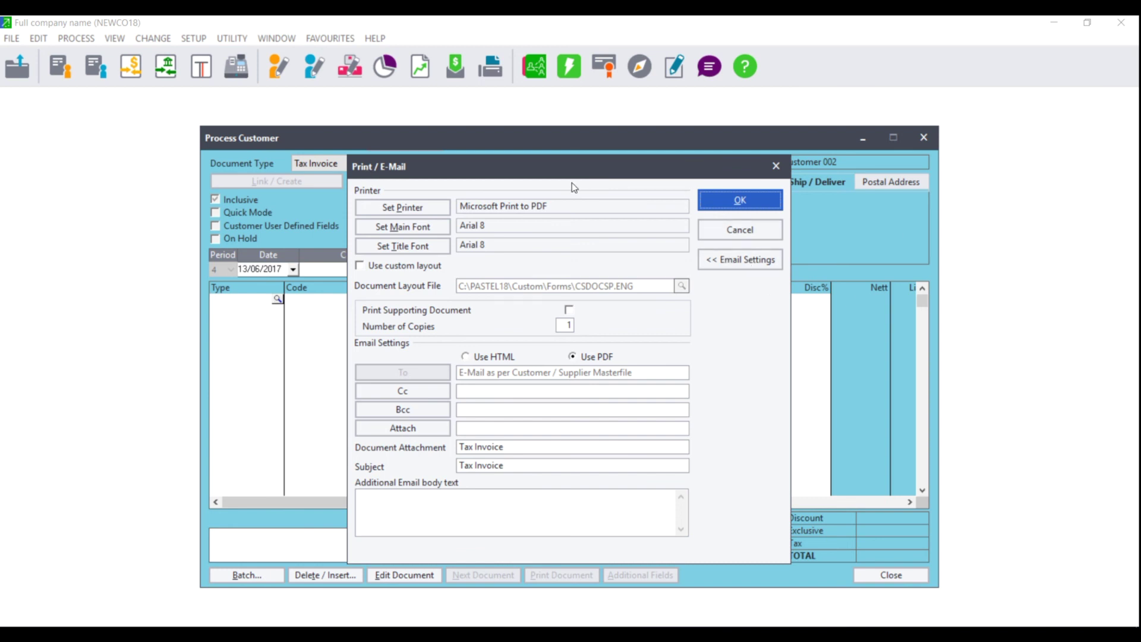
- Toggle Email Settings off and on, then accept the Microsoft Print to PDF print settings
click(745, 265)
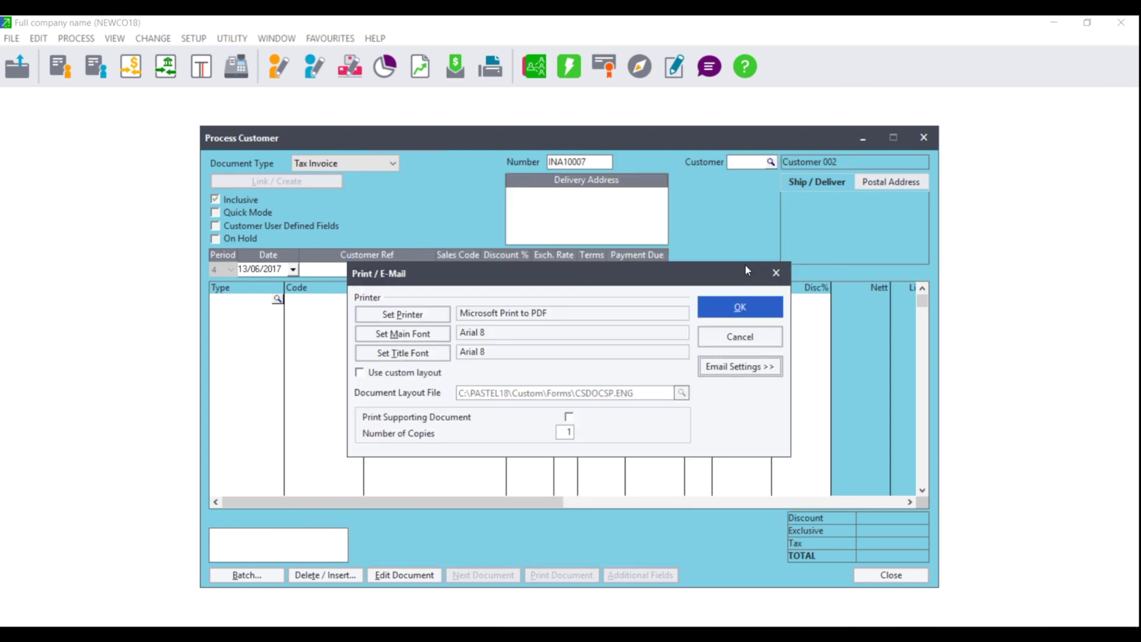
click(758, 370)
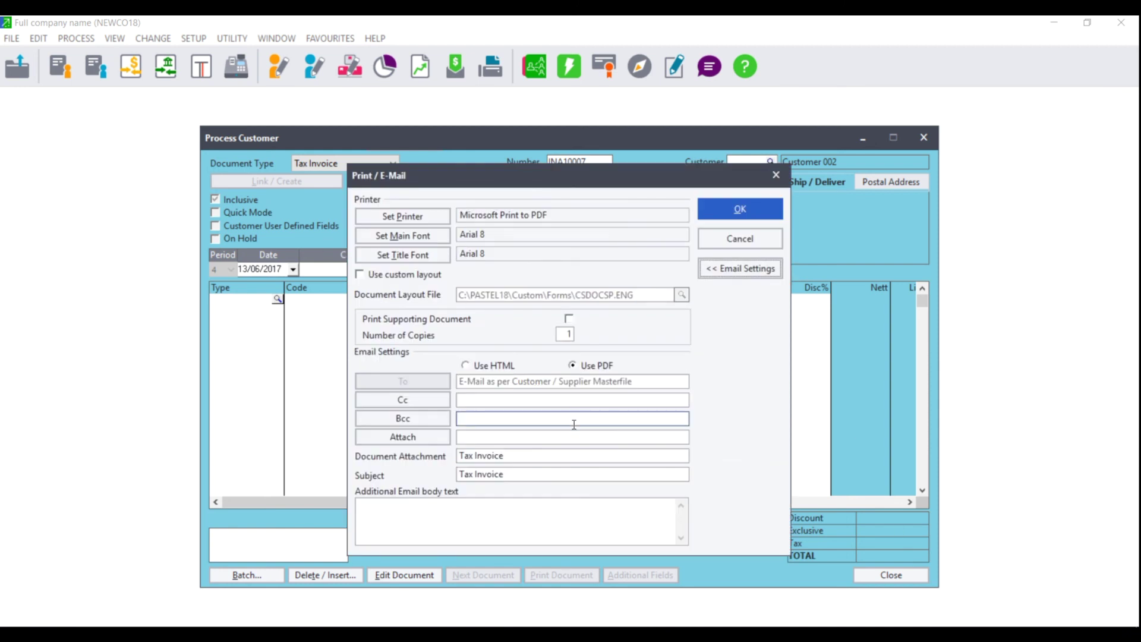
click(748, 238)
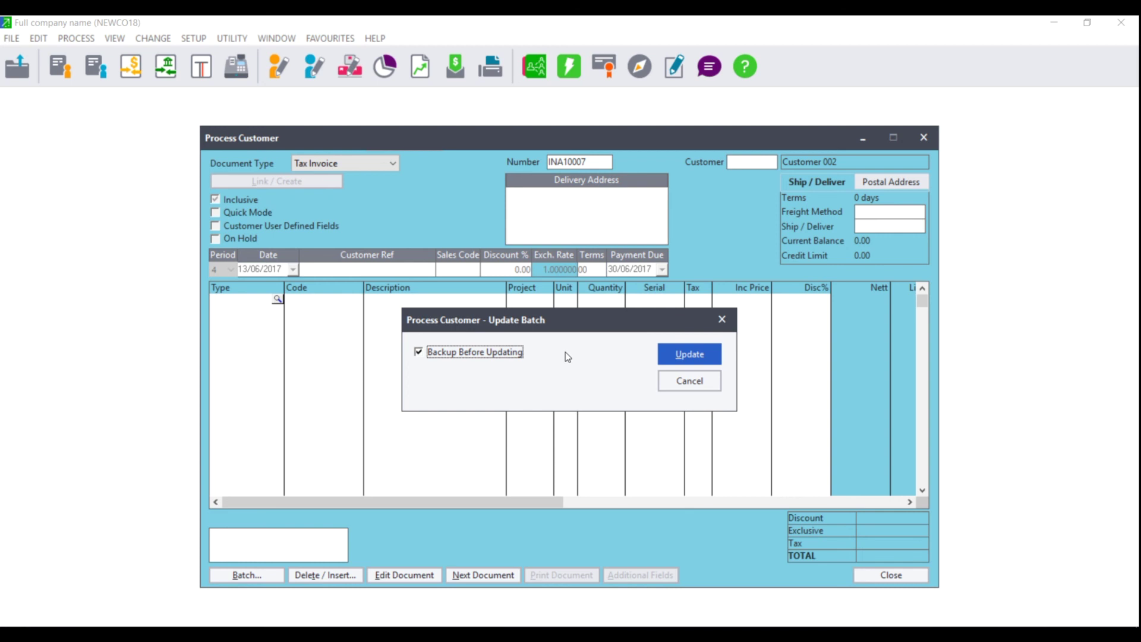
- Update the batch after backing up to drive C:, confirming the local-drive warning and testing the backup
click(419, 351)
click(713, 354)
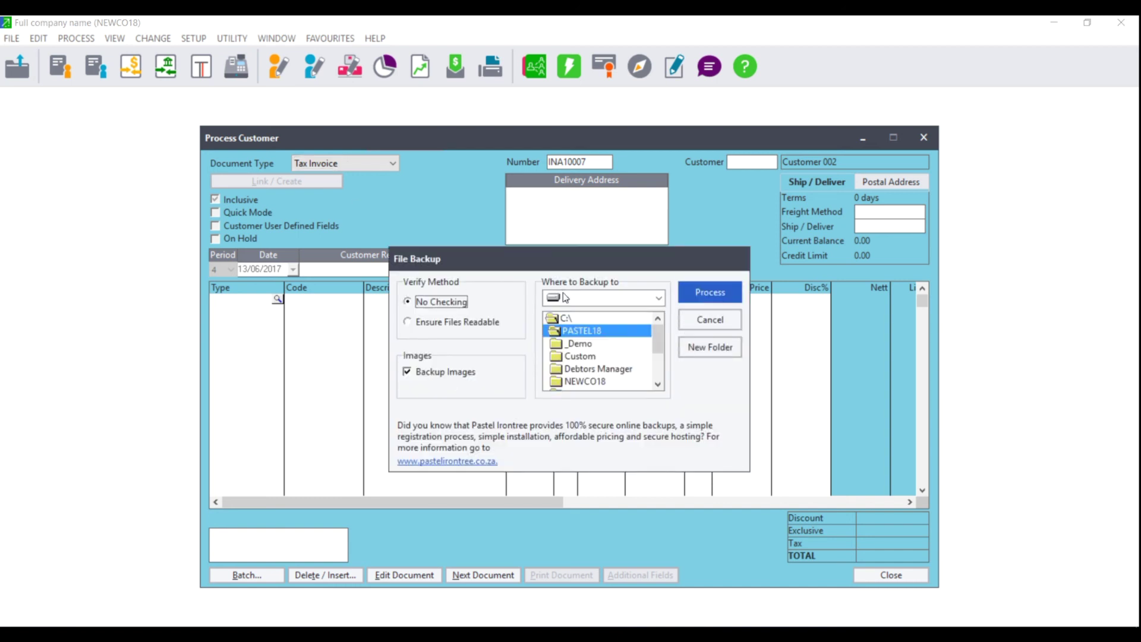
click(607, 301)
click(607, 301)
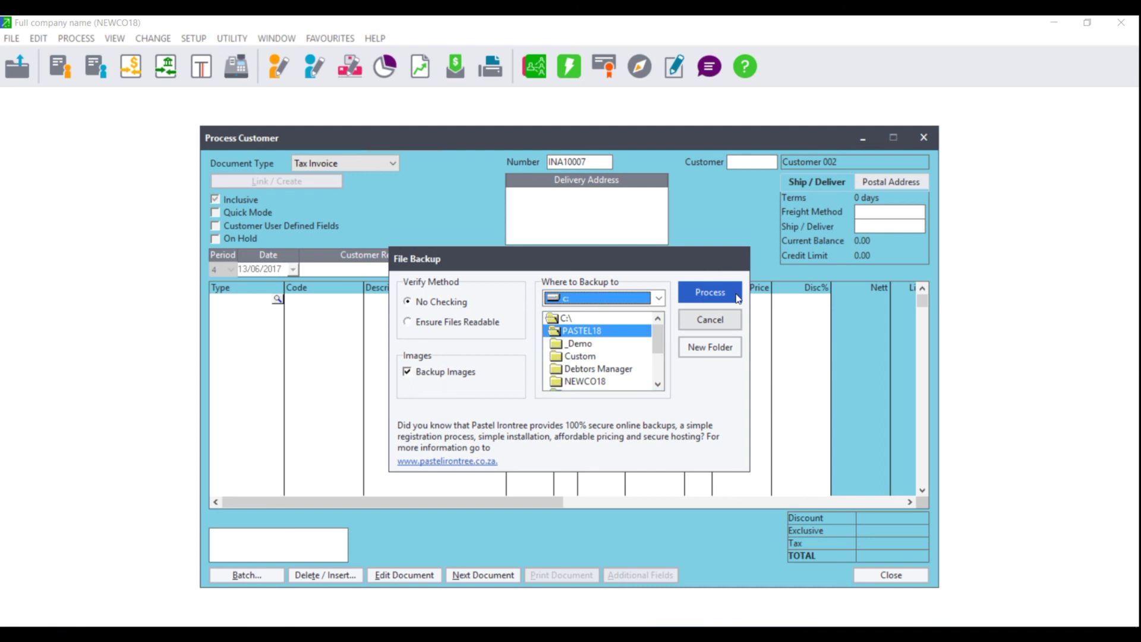
click(711, 289)
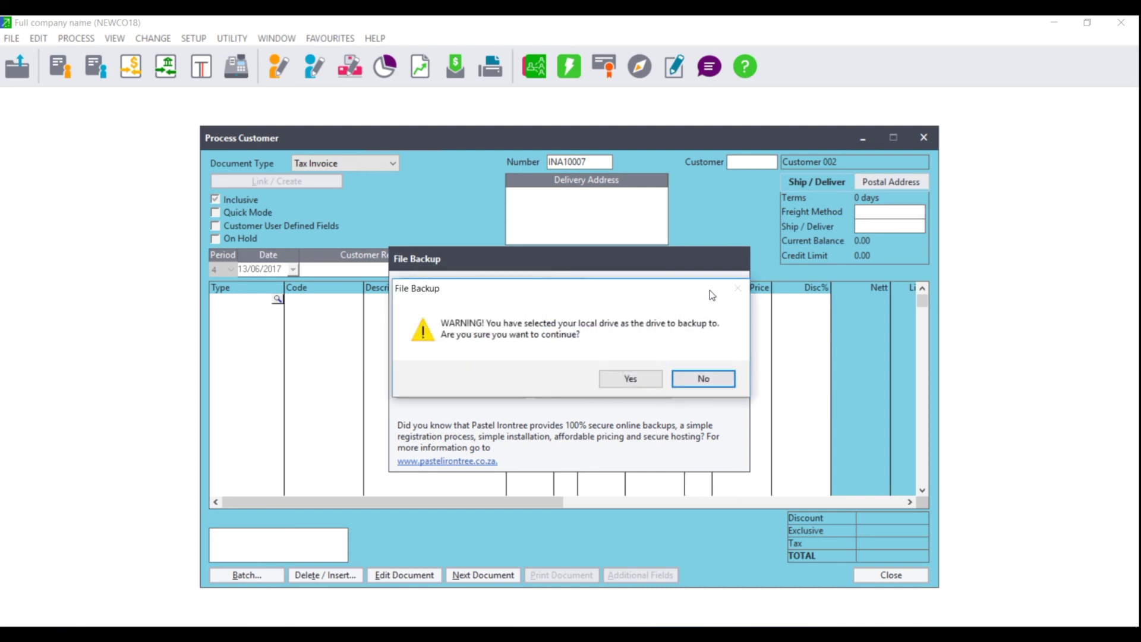
click(622, 382)
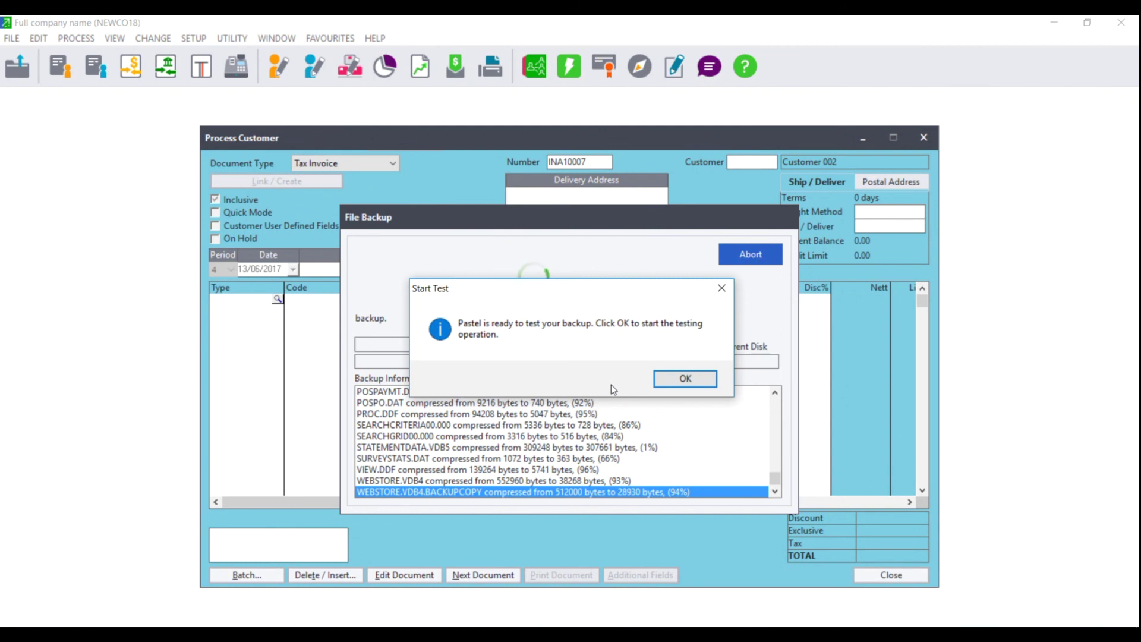
click(682, 380)
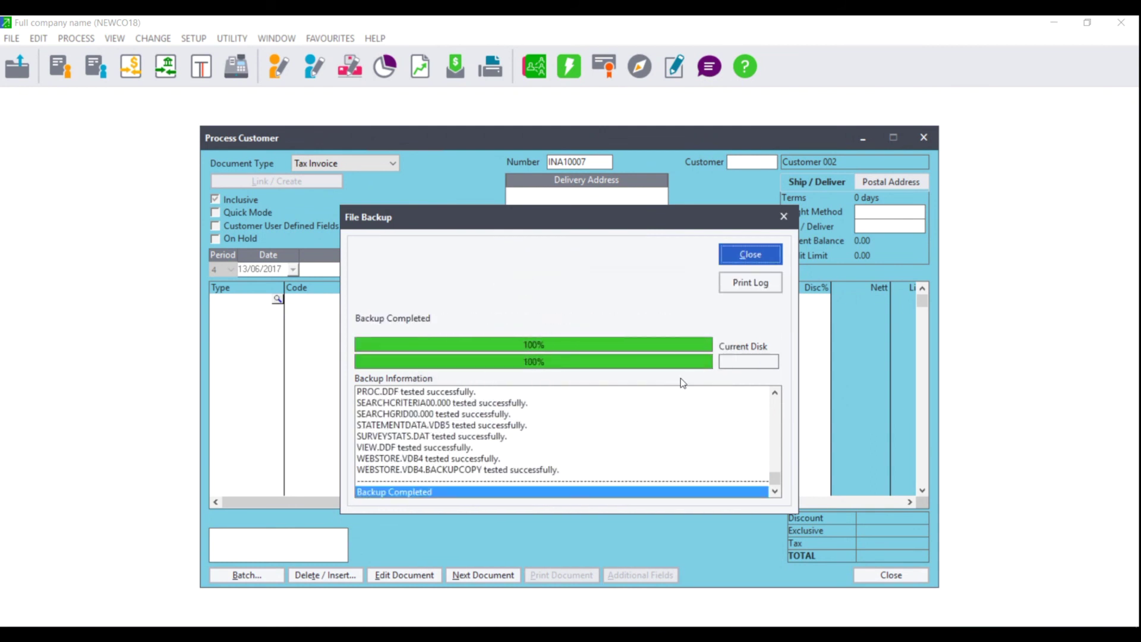
click(732, 260)
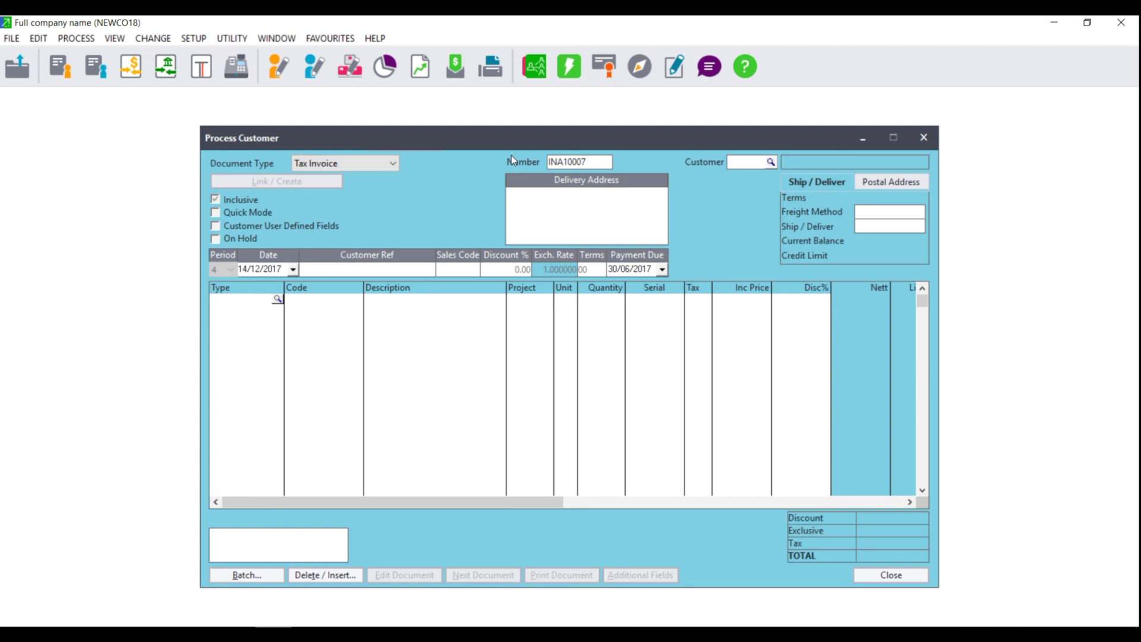
- Look up open tax invoices by number and confirm none remain after the batch update
click(606, 161)
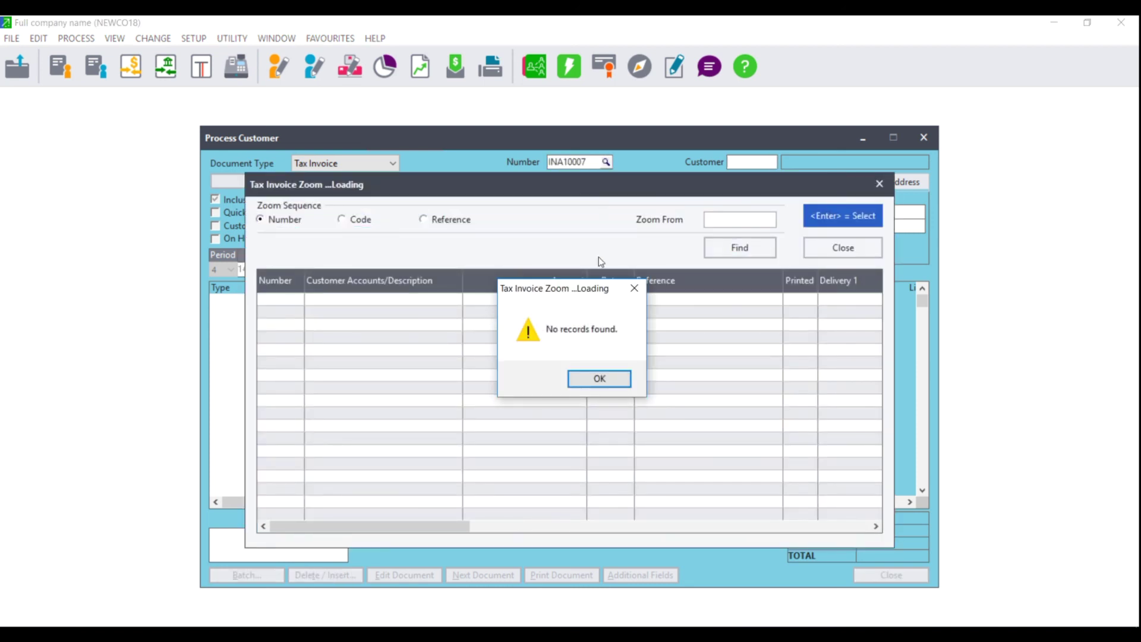
click(618, 384)
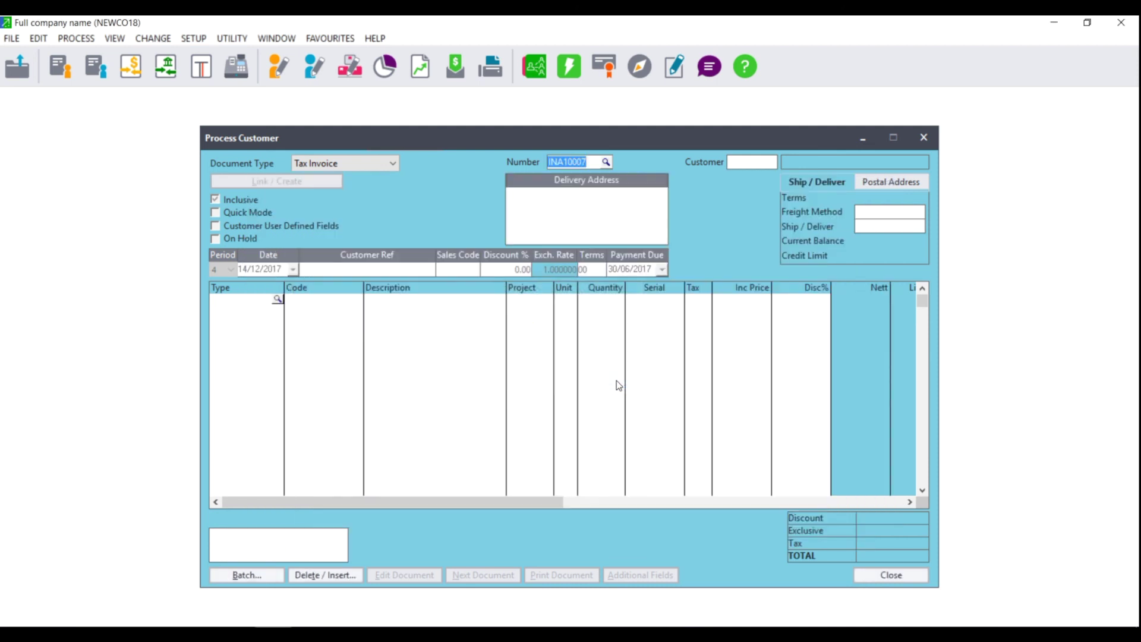